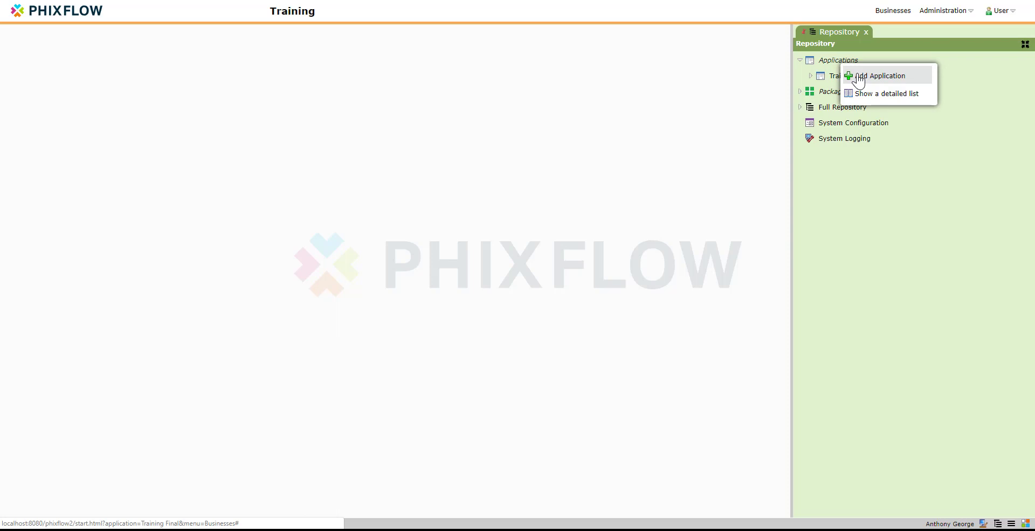
# Create a new application named 'Contact Manager' and save it
pyautogui.click(859, 80)
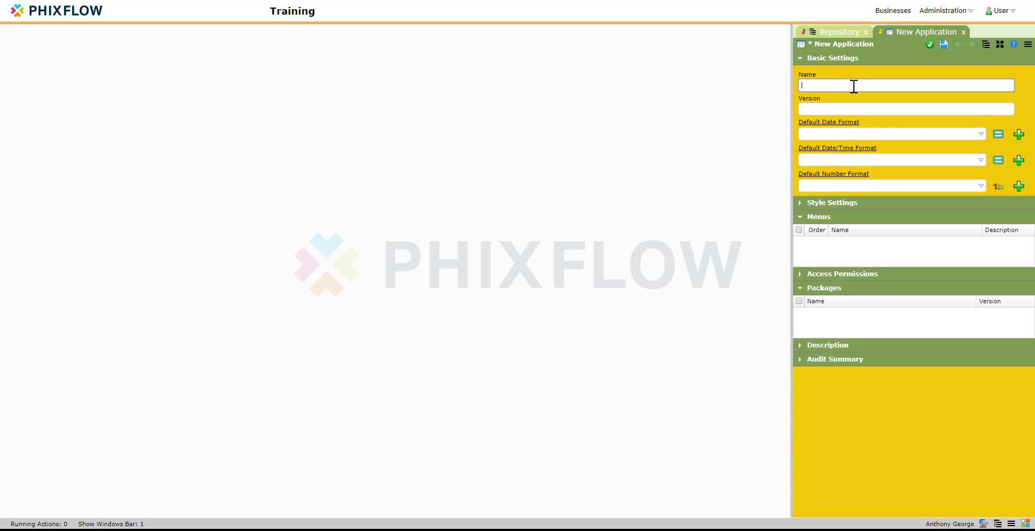
pyautogui.write('Contact Manager')
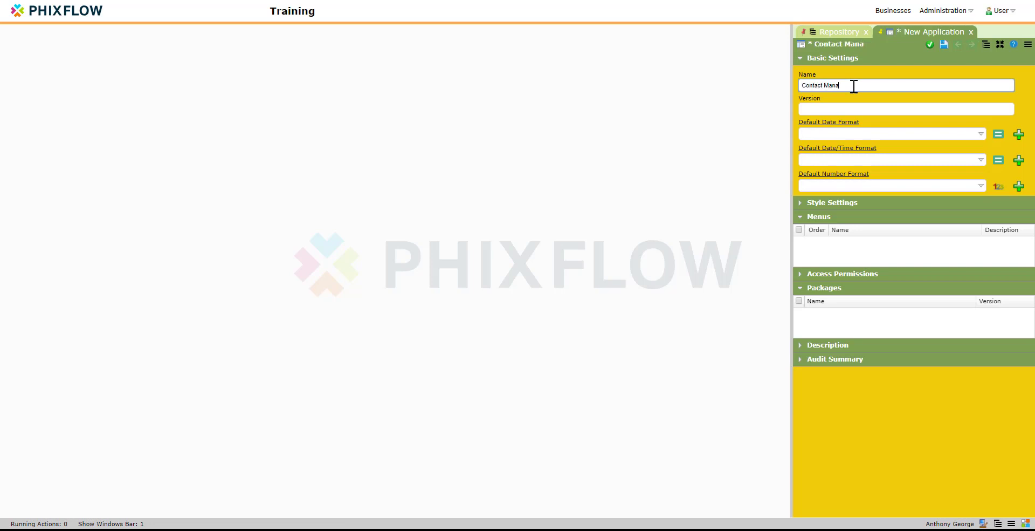
pyautogui.click(930, 45)
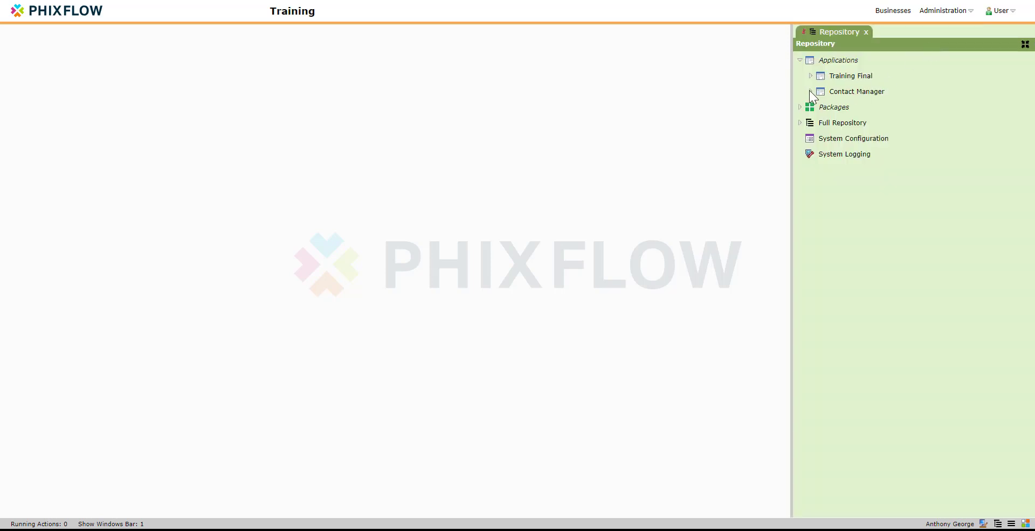
# Under Contact Manager, add an analysis model named 'Contacts' and save it
pyautogui.click(810, 91)
pyautogui.rightClick(846, 107)
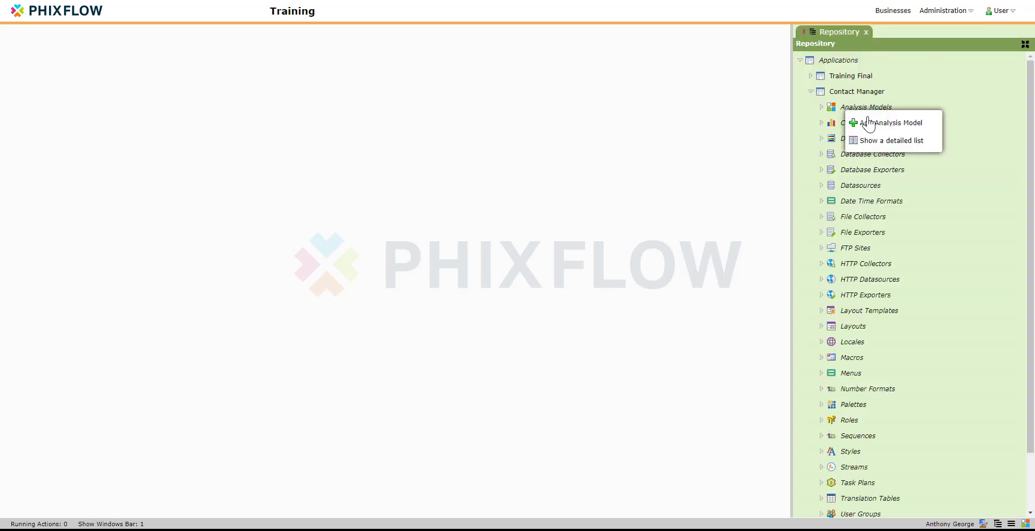
pyautogui.click(859, 121)
pyautogui.click(852, 100)
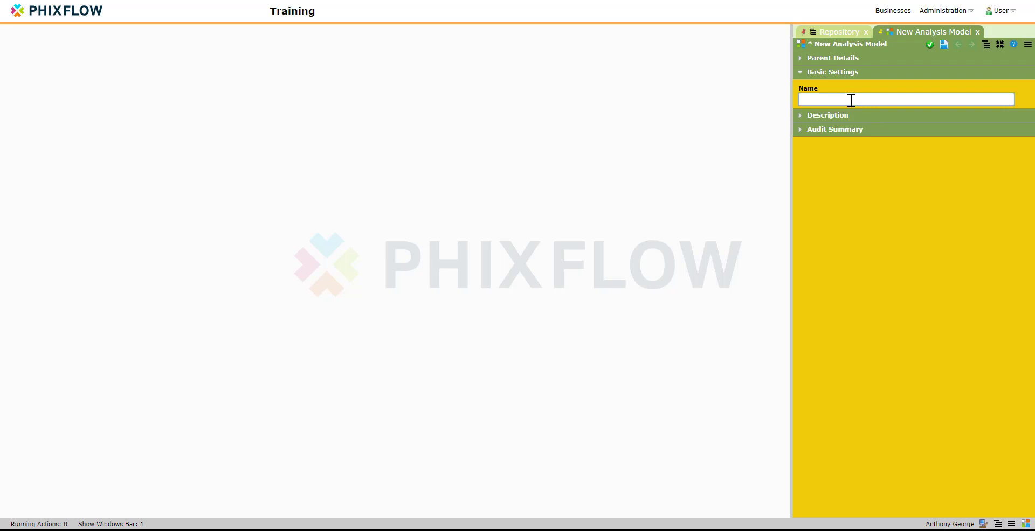
pyautogui.write('Contacts')
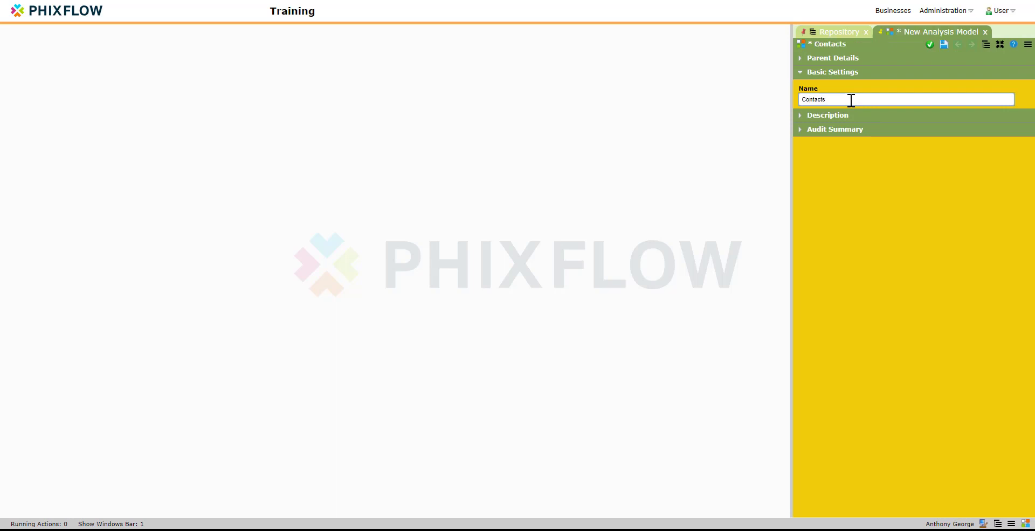
pyautogui.click(929, 44)
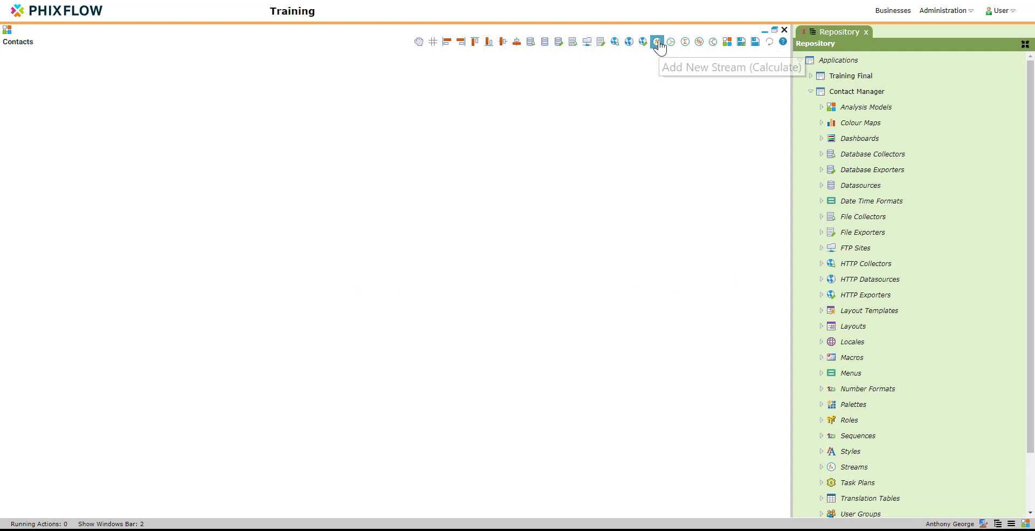
# Add a calculate stream to the canvas and save it named 'Contacts'
pyautogui.moveTo(660, 47); pyautogui.dragTo(374, 191)
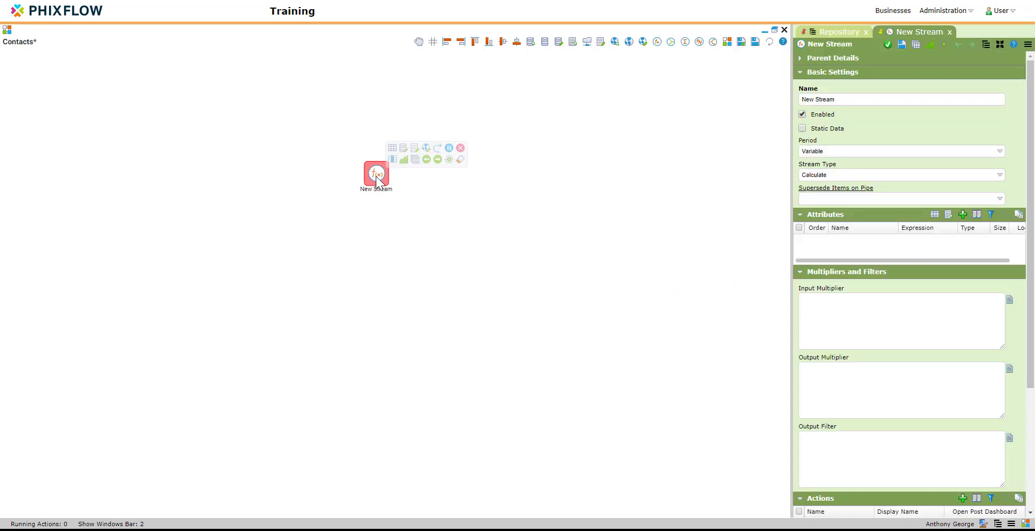
pyautogui.moveTo(842, 99); pyautogui.dragTo(763, 98)
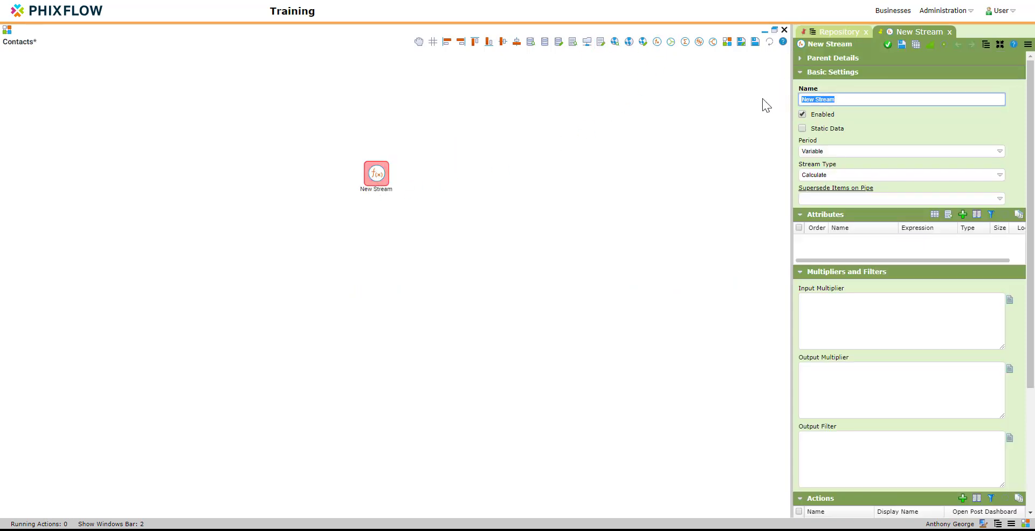
pyautogui.write('Contacts')
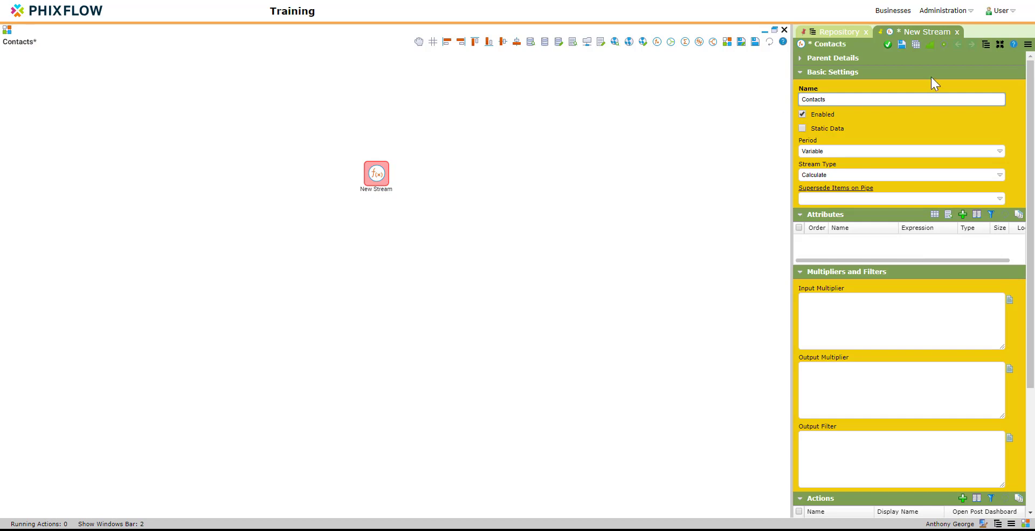
pyautogui.click(902, 44)
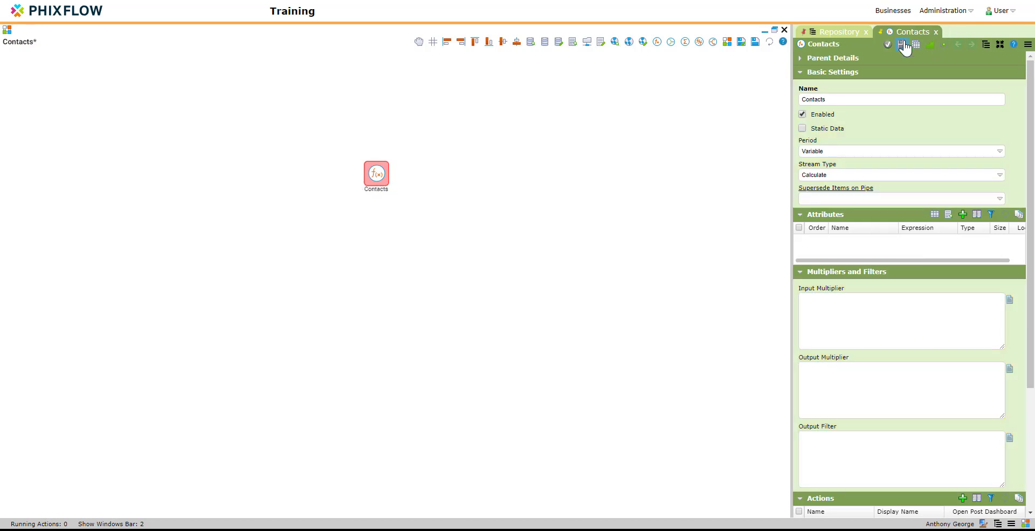
# Set the Contacts stream's period to Transactional and save
pyautogui.click(848, 148)
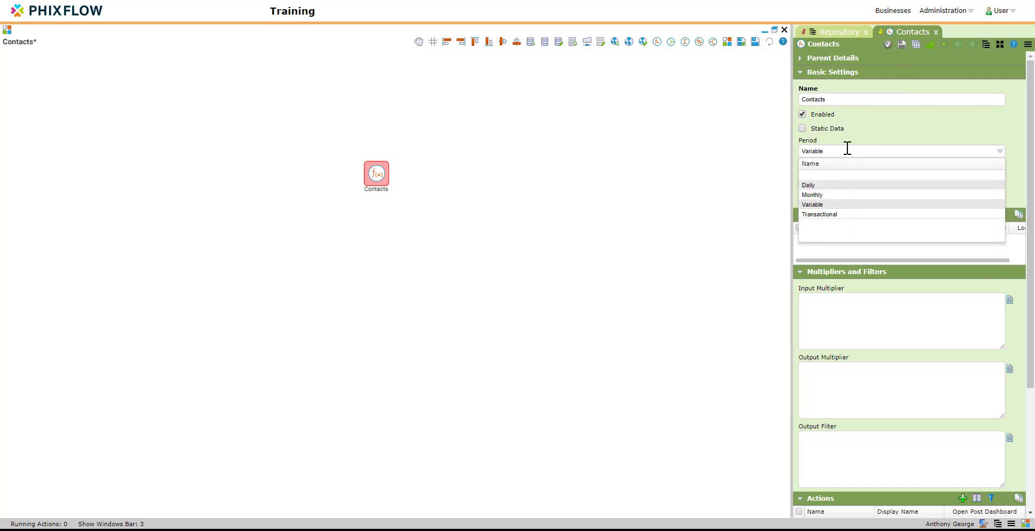
pyautogui.click(833, 214)
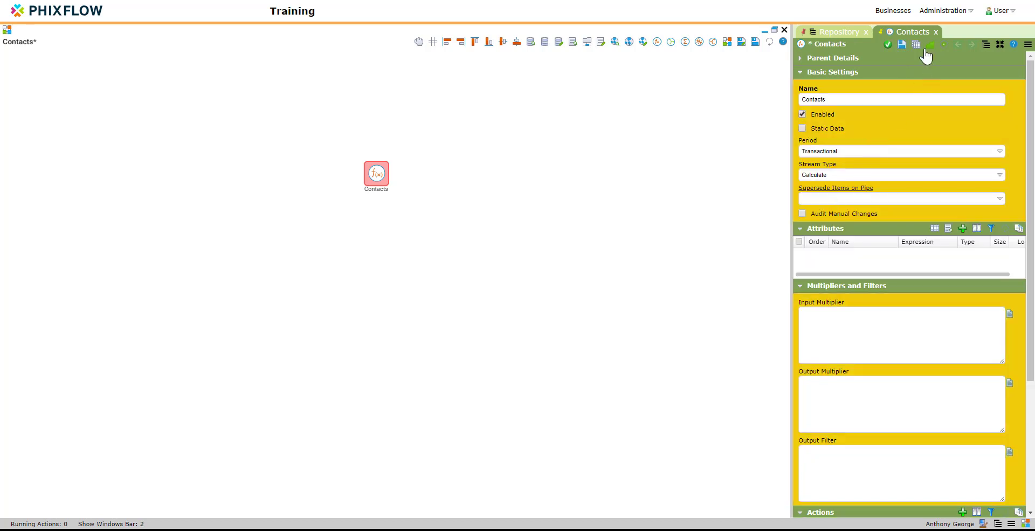
pyautogui.click(902, 45)
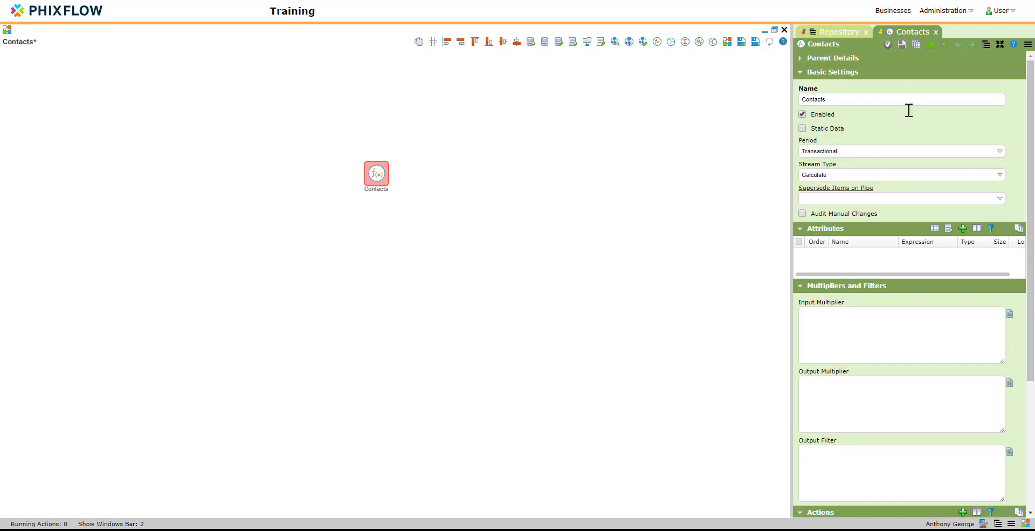
# Add a UID attribute of type Integer to the Contacts stream
pyautogui.click(963, 229)
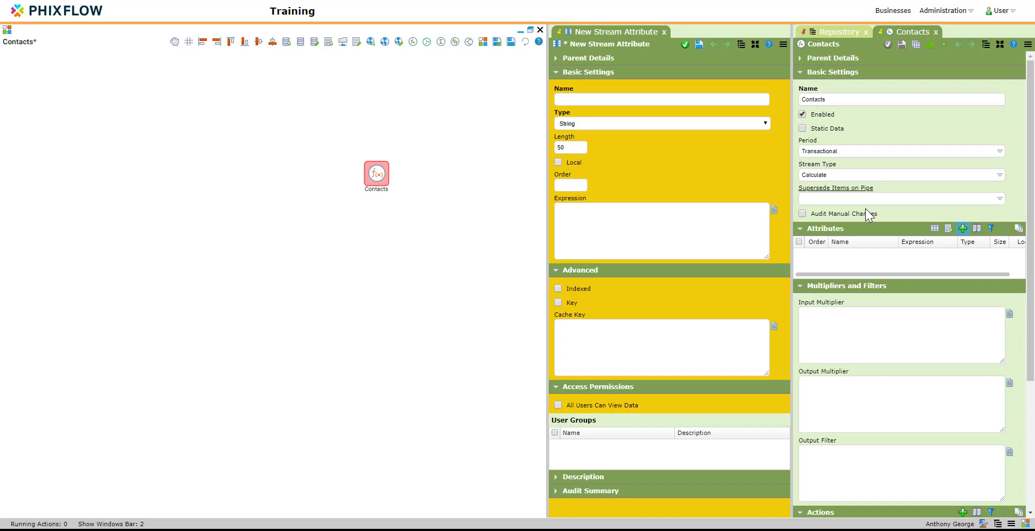
pyautogui.click(634, 98)
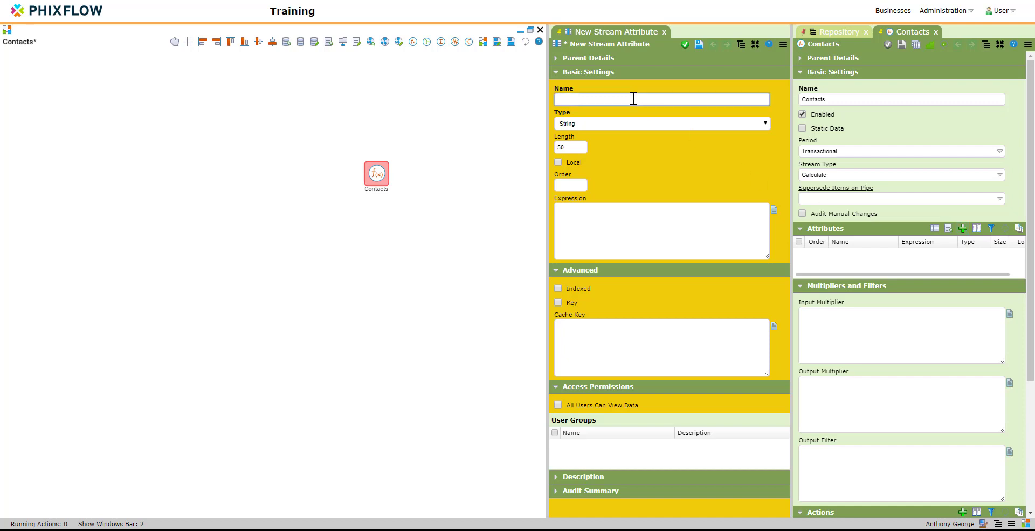
pyautogui.write('UID')
pyautogui.click(602, 123)
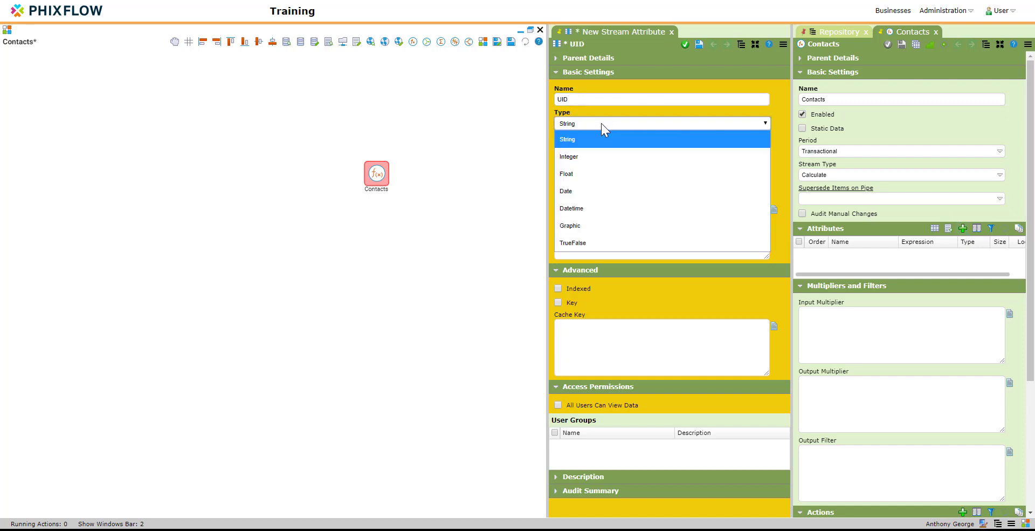
pyautogui.click(588, 157)
pyautogui.click(685, 45)
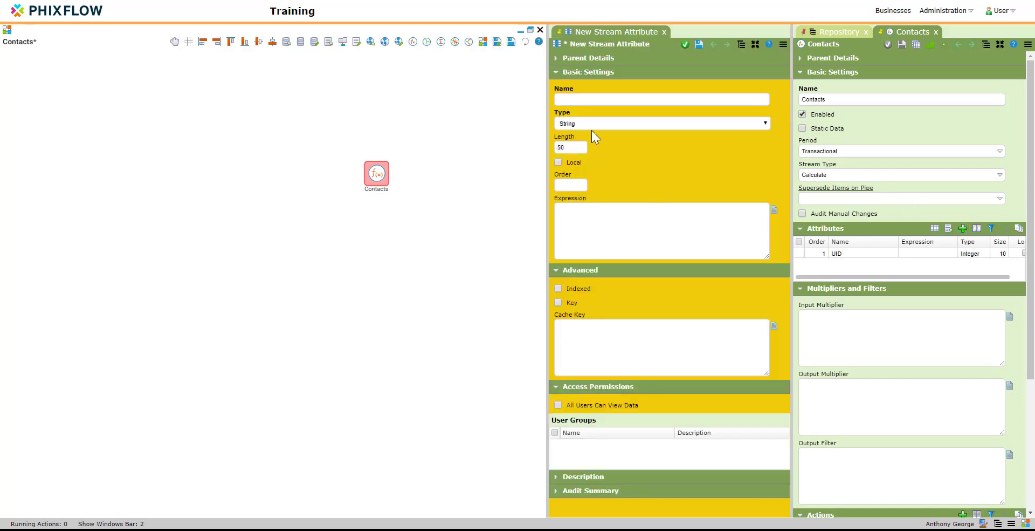
# Add FirstName, FamilyName and ContactNumber string attributes of size 50
pyautogui.click(577, 97)
pyautogui.write('FirstName')
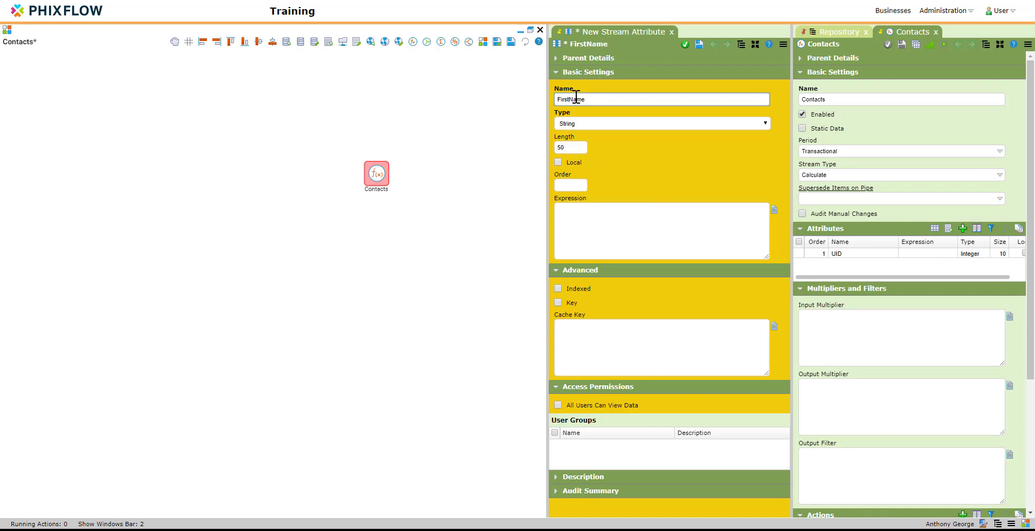
pyautogui.click(685, 45)
pyautogui.click(959, 232)
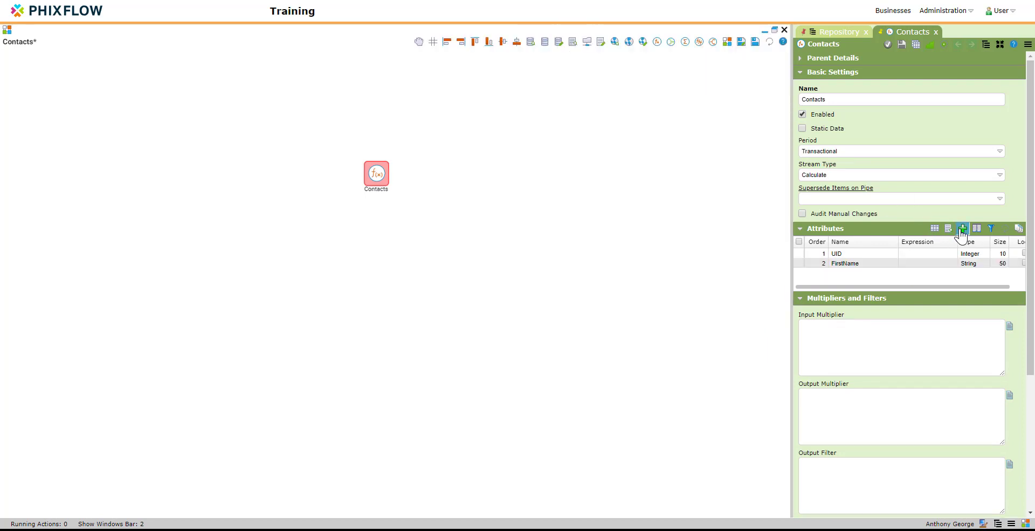
pyautogui.click(583, 100)
pyautogui.write('F')
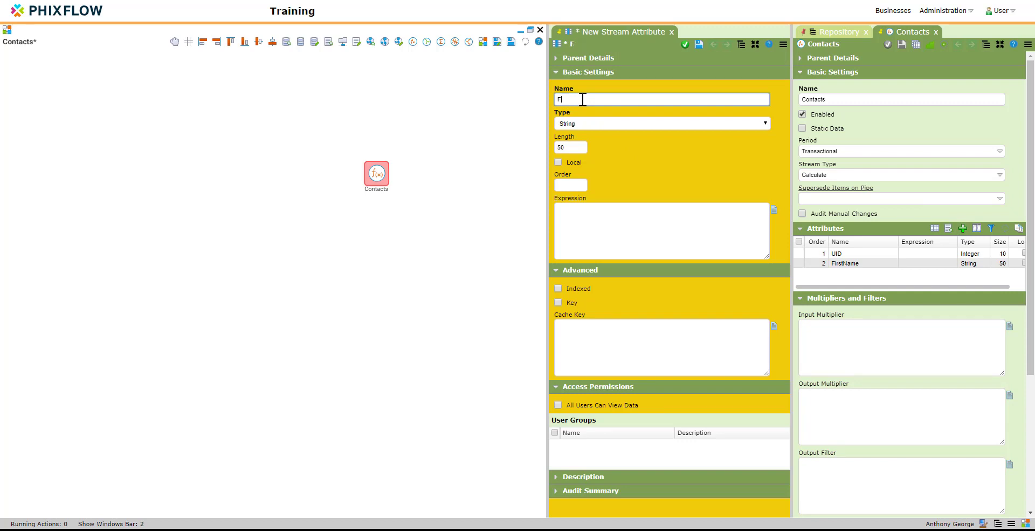
pyautogui.write('amilyName')
pyautogui.click(685, 44)
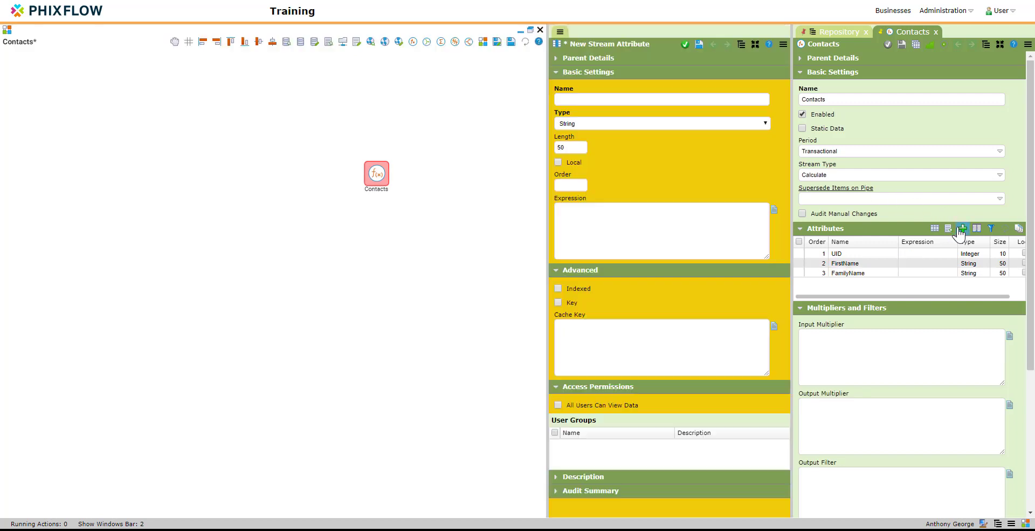
pyautogui.click(624, 100)
pyautogui.write('Co')
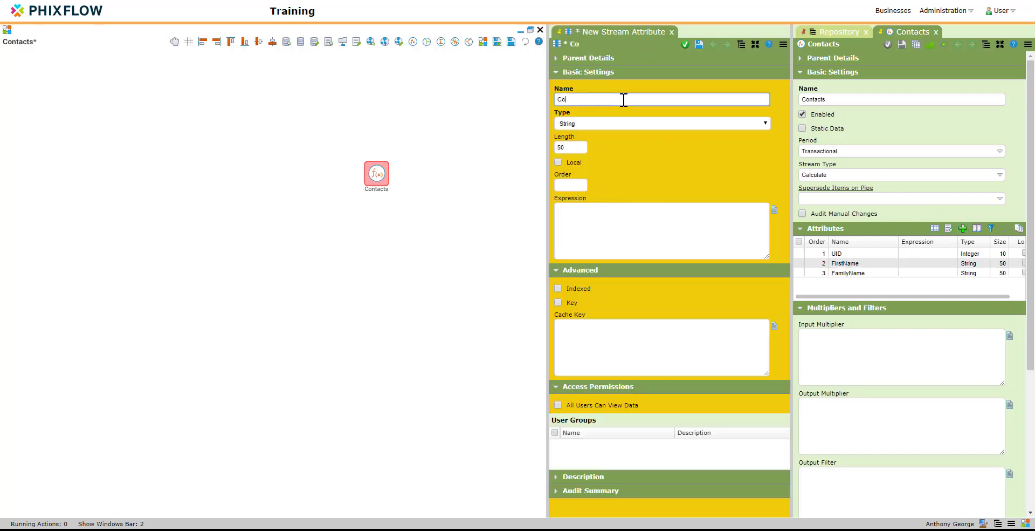
pyautogui.write('ntactNumber')
pyautogui.click(685, 45)
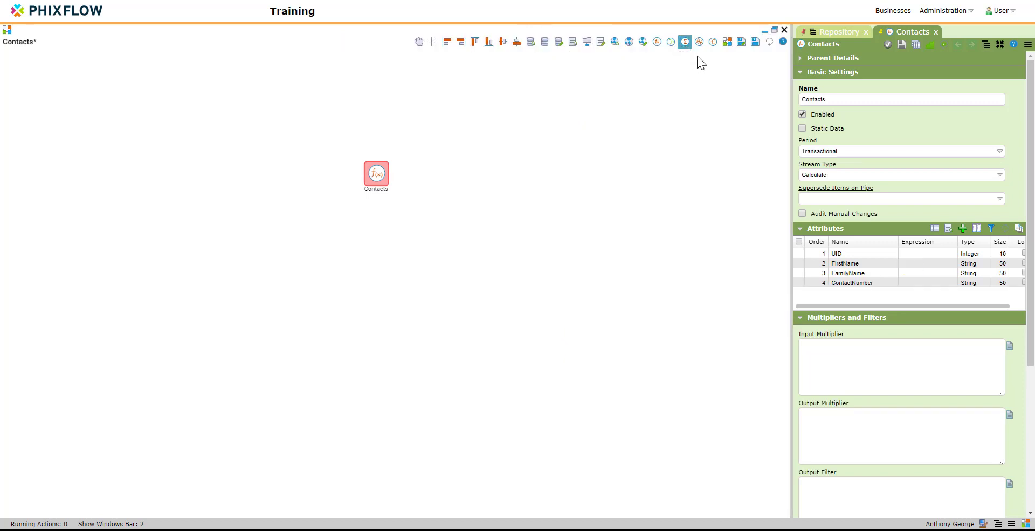
# Add an Email attribute to the Contacts stream
pyautogui.click(963, 228)
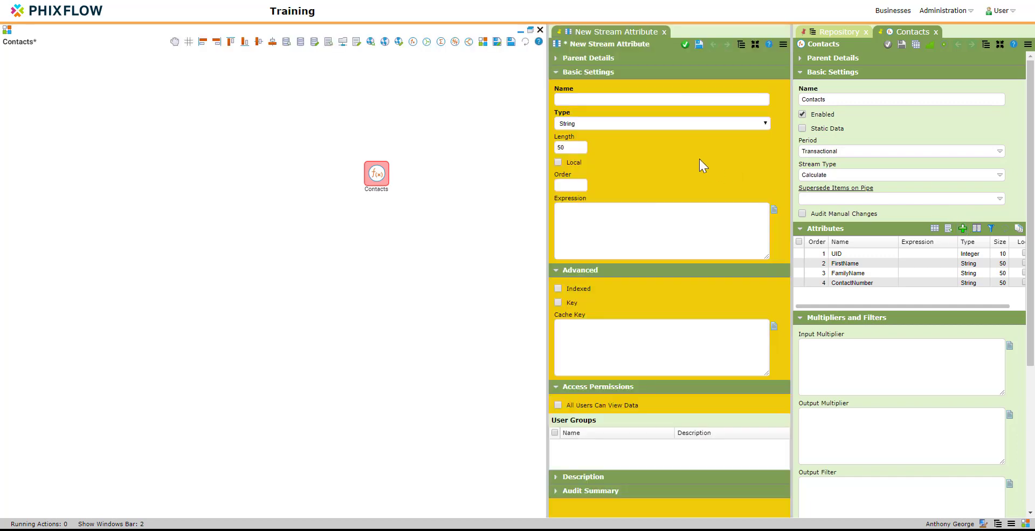
pyautogui.click(607, 100)
pyautogui.write('Email')
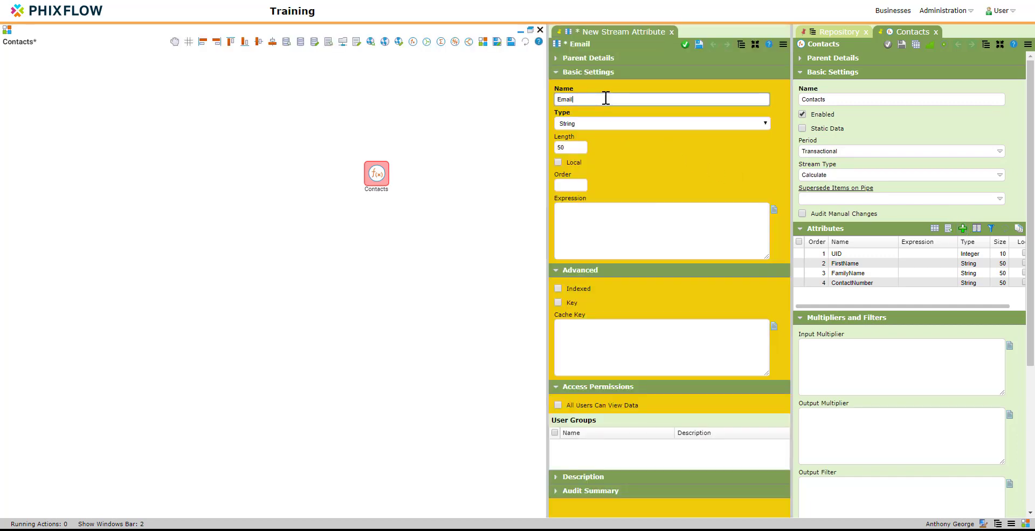
pyautogui.click(685, 45)
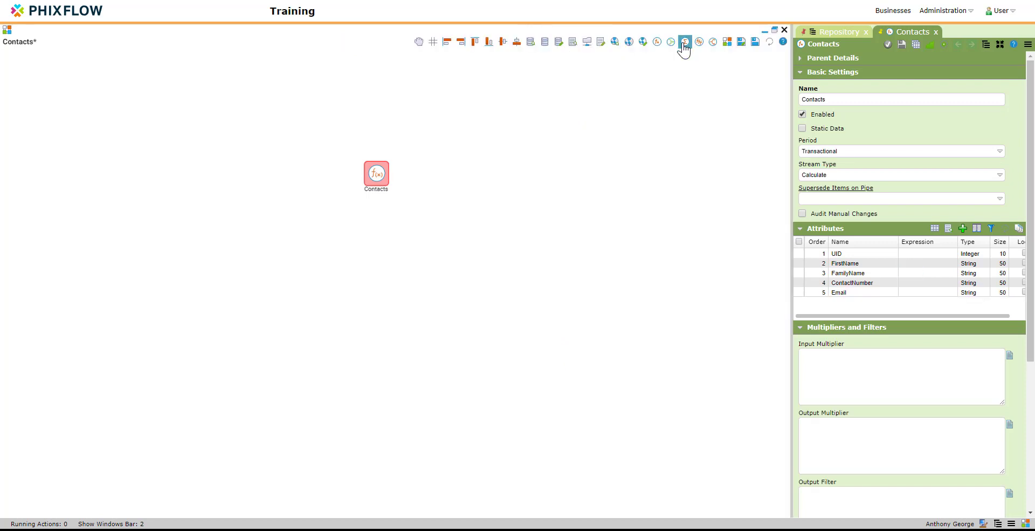
# Add a DOB attribute of type Date
pyautogui.click(963, 228)
pyautogui.click(594, 100)
pyautogui.write('DOB')
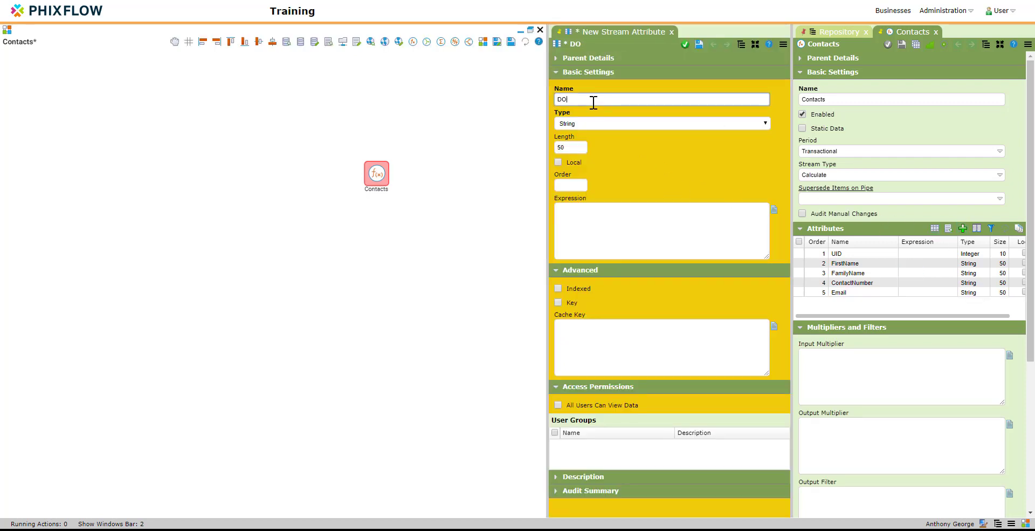
pyautogui.click(589, 123)
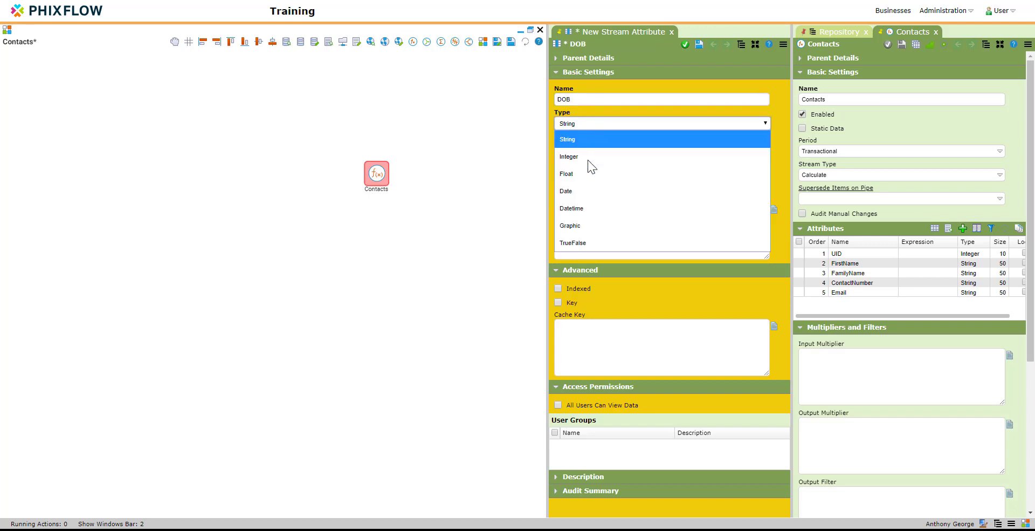
pyautogui.click(589, 196)
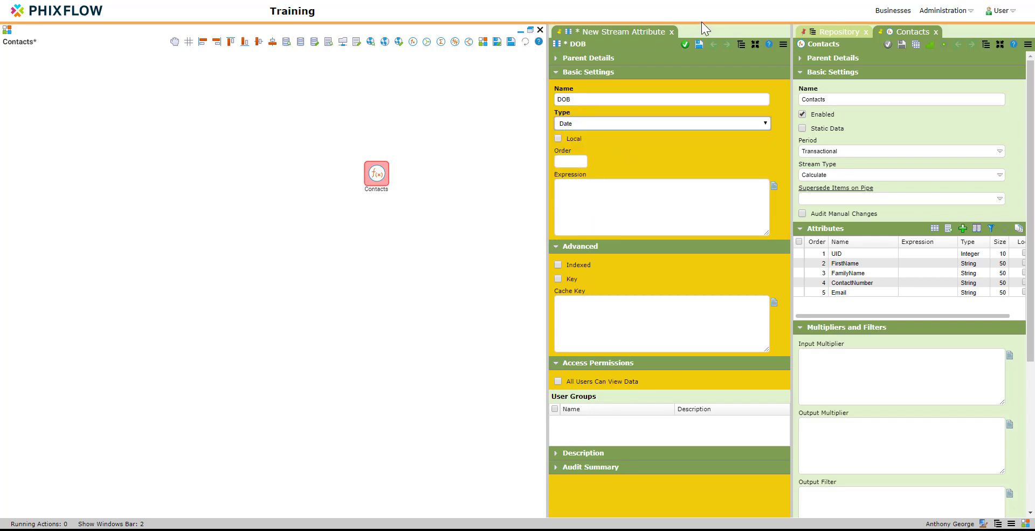
pyautogui.click(685, 45)
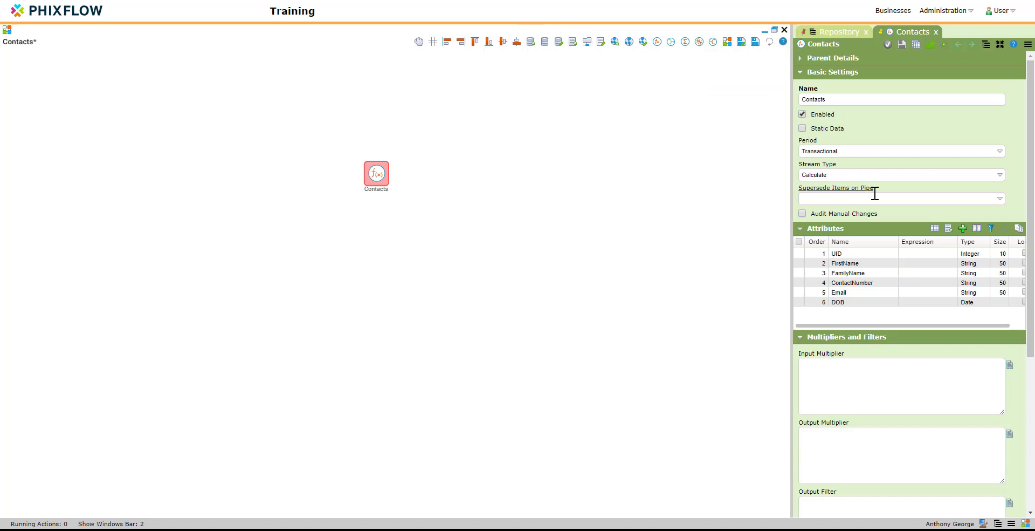
# Add a JobTitle string attribute and close the stream properties
pyautogui.click(963, 229)
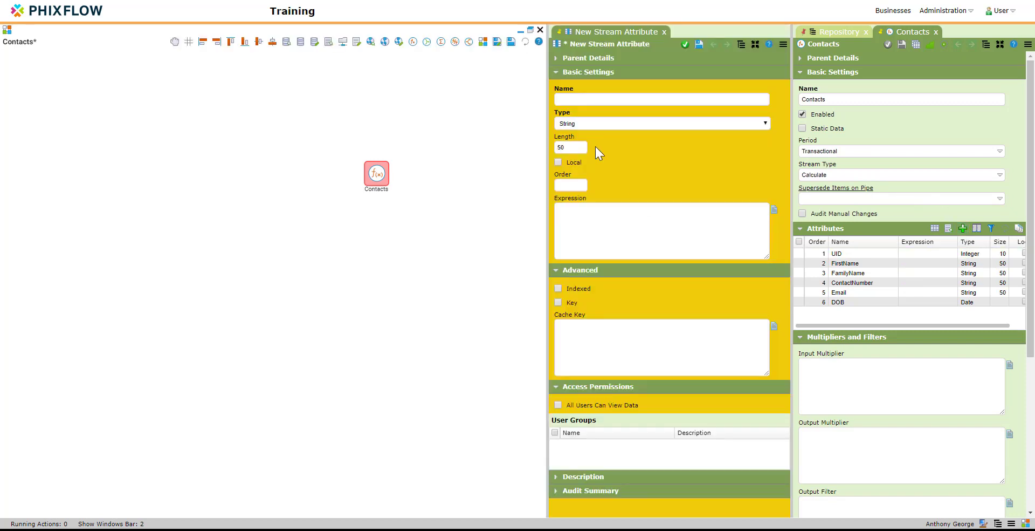
pyautogui.click(586, 101)
pyautogui.write('Job')
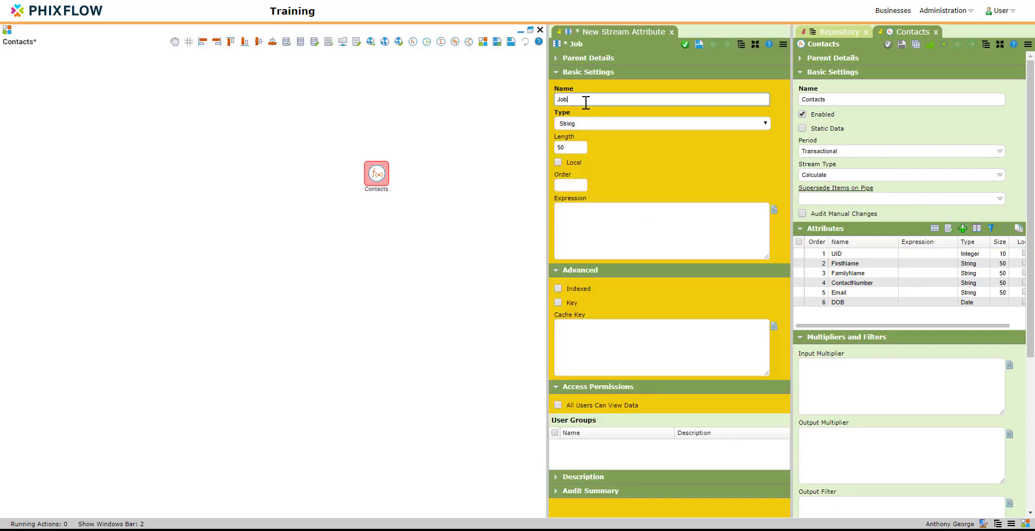
pyautogui.write('Title')
pyautogui.click(684, 44)
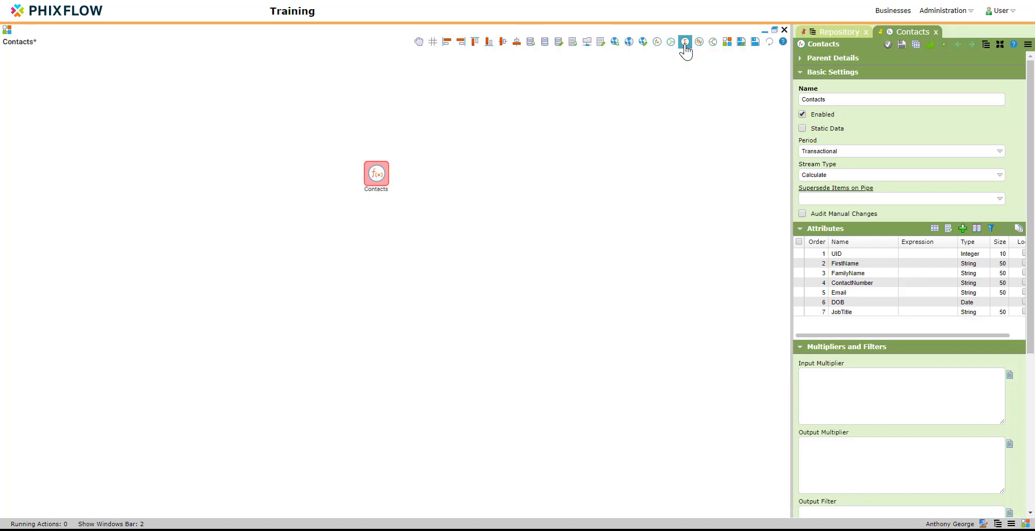
pyautogui.click(888, 45)
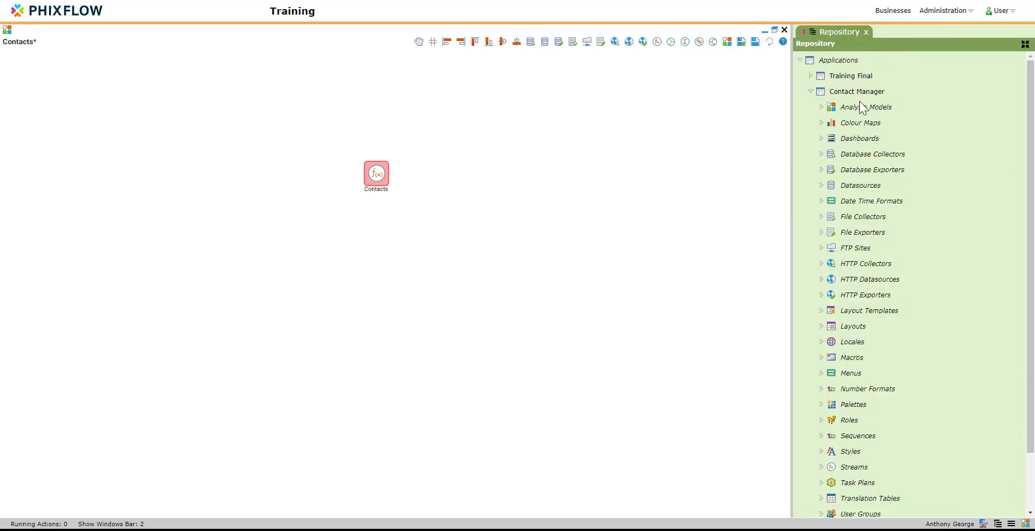
# Add a dashboard named 'ContactManager' to the application and save it
pyautogui.rightClick(856, 143)
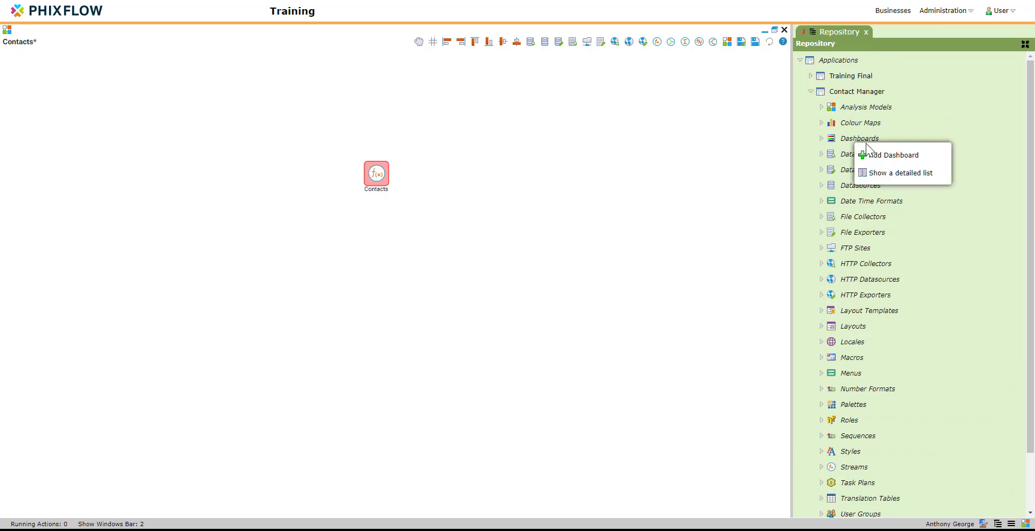
pyautogui.click(874, 157)
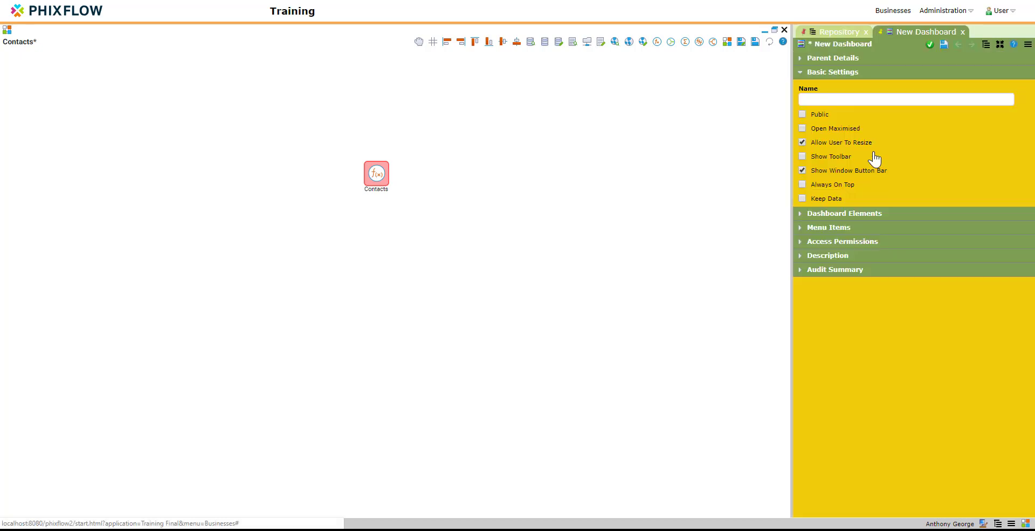
pyautogui.click(845, 97)
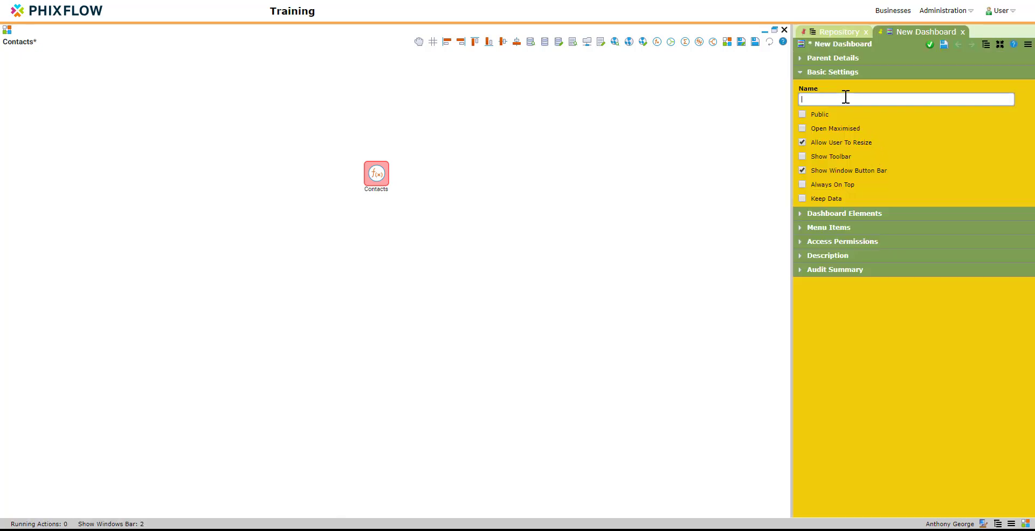
pyautogui.write('Con')
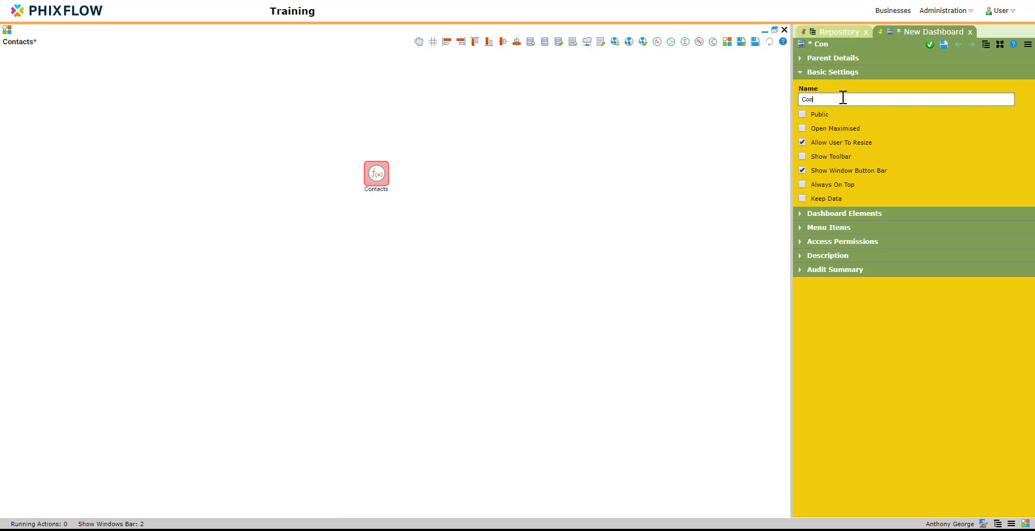
pyautogui.write('tactManager')
pyautogui.click(944, 45)
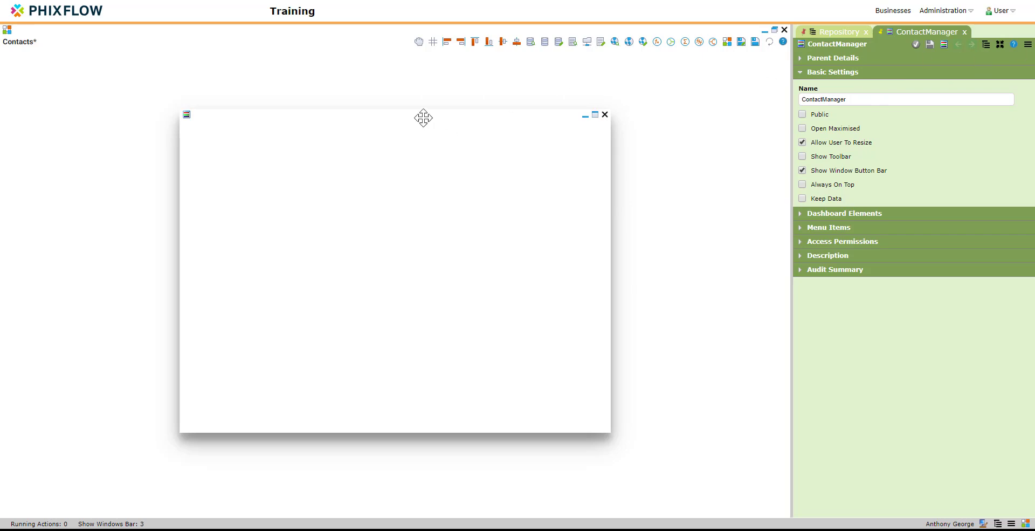
# Drag the Contacts stream onto the dashboard as a grid with all seven attribute columns
pyautogui.moveTo(421, 124); pyautogui.dragTo(424, 214)
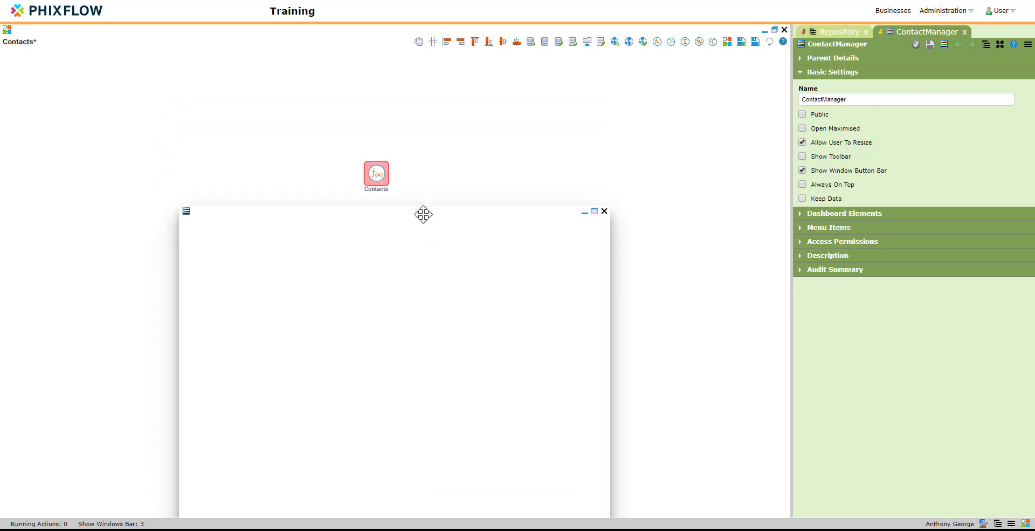
pyautogui.doubleClick(377, 173)
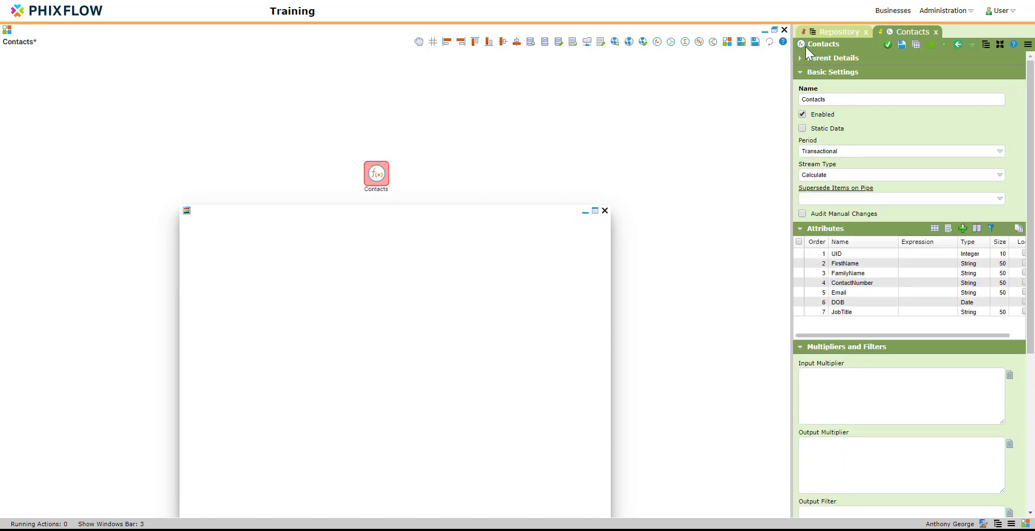
pyautogui.moveTo(802, 44); pyautogui.dragTo(367, 306)
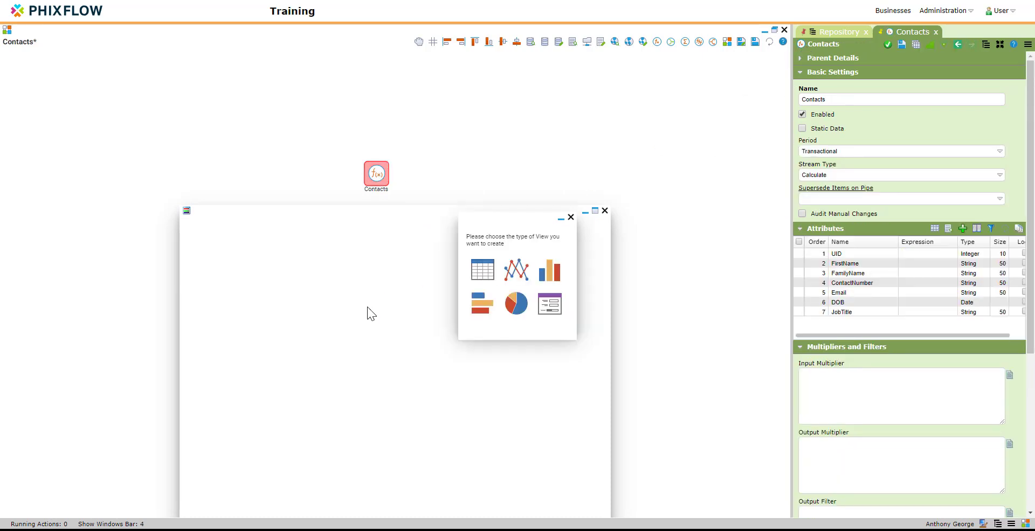
pyautogui.click(483, 269)
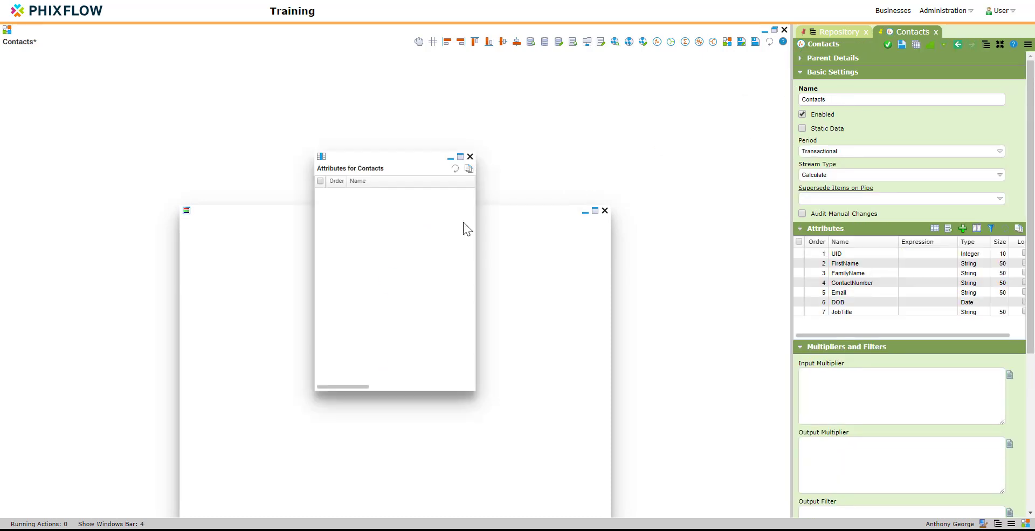
pyautogui.click(320, 181)
pyautogui.moveTo(352, 208); pyautogui.dragTo(281, 233)
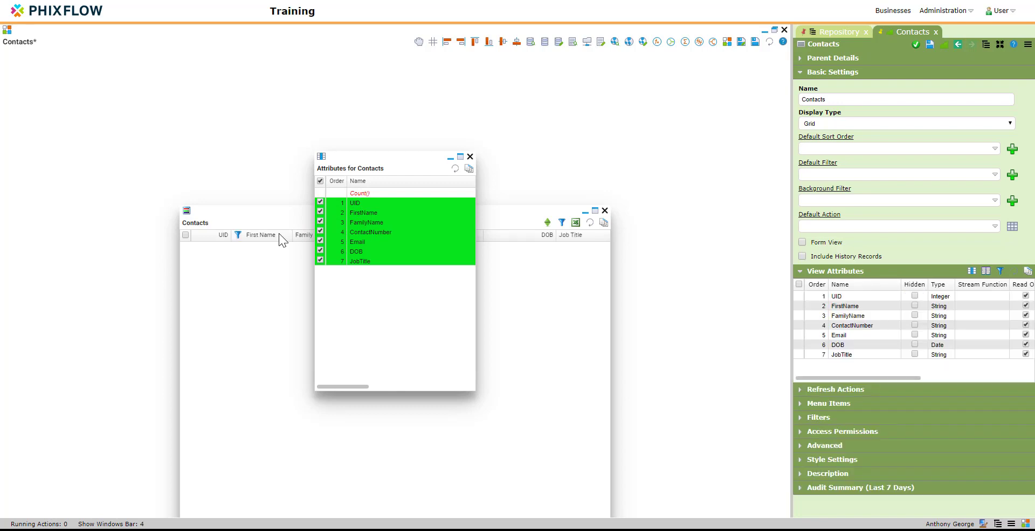
pyautogui.click(471, 156)
pyautogui.moveTo(461, 212); pyautogui.dragTo(463, 94)
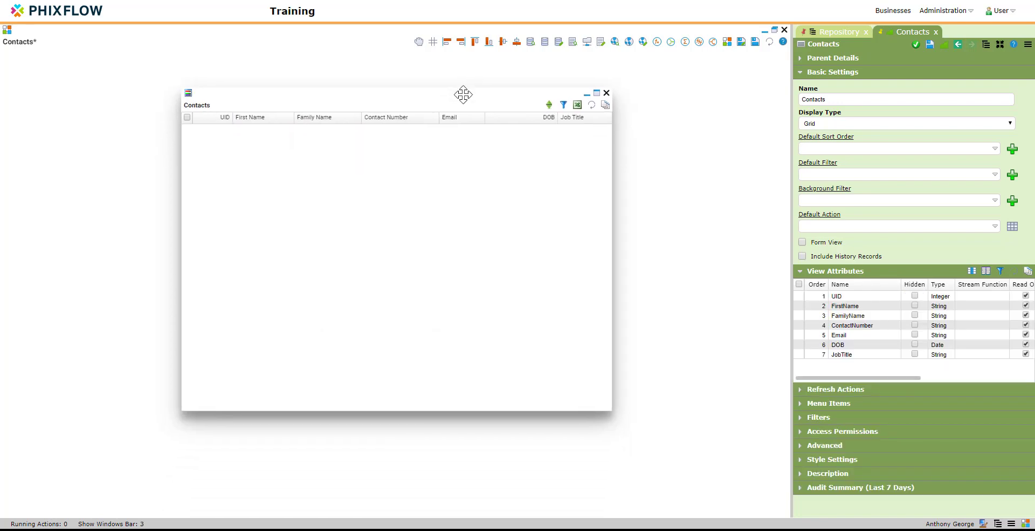
# Add a horizontal bar through Dashboard Options, creating an empty pane under the grid
pyautogui.rightClick(442, 232)
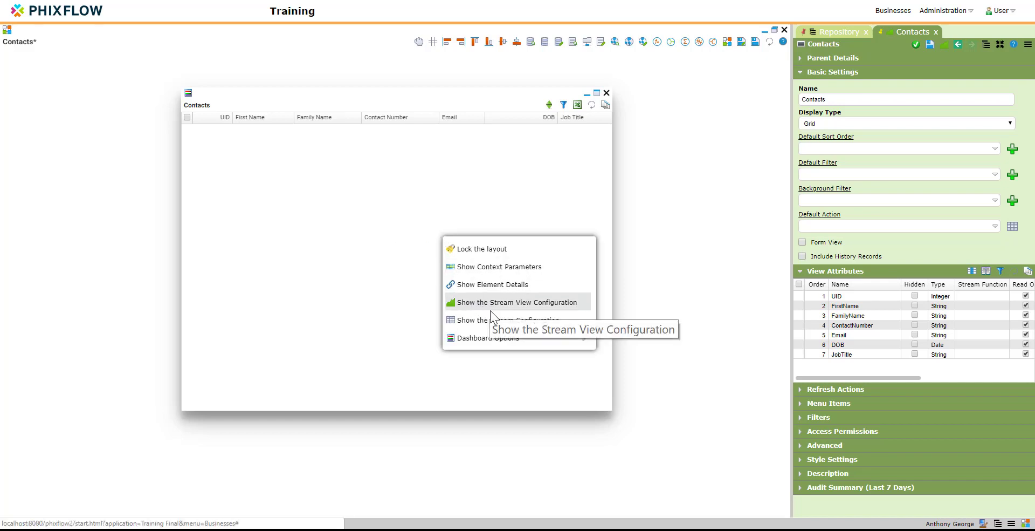
pyautogui.click(583, 340)
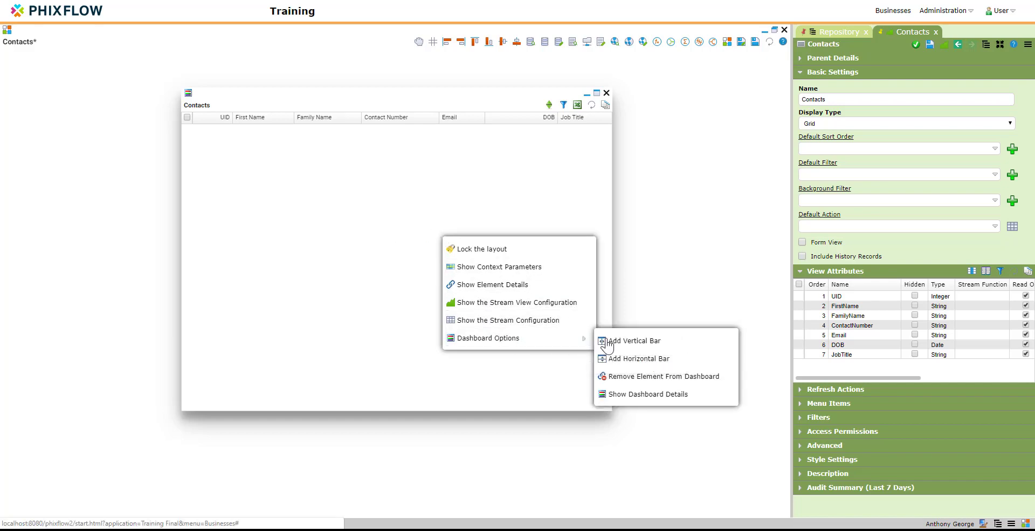
pyautogui.click(650, 358)
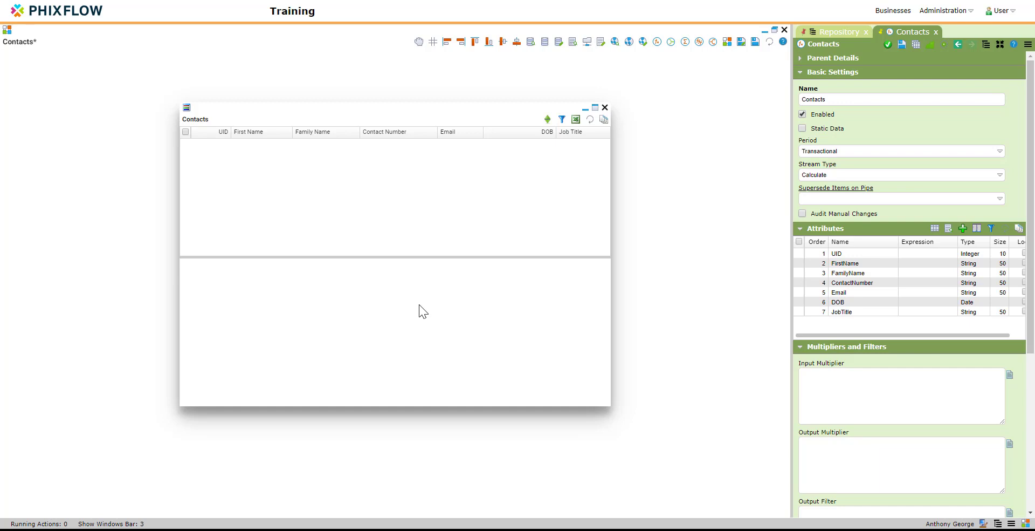
pyautogui.rightClick(418, 305)
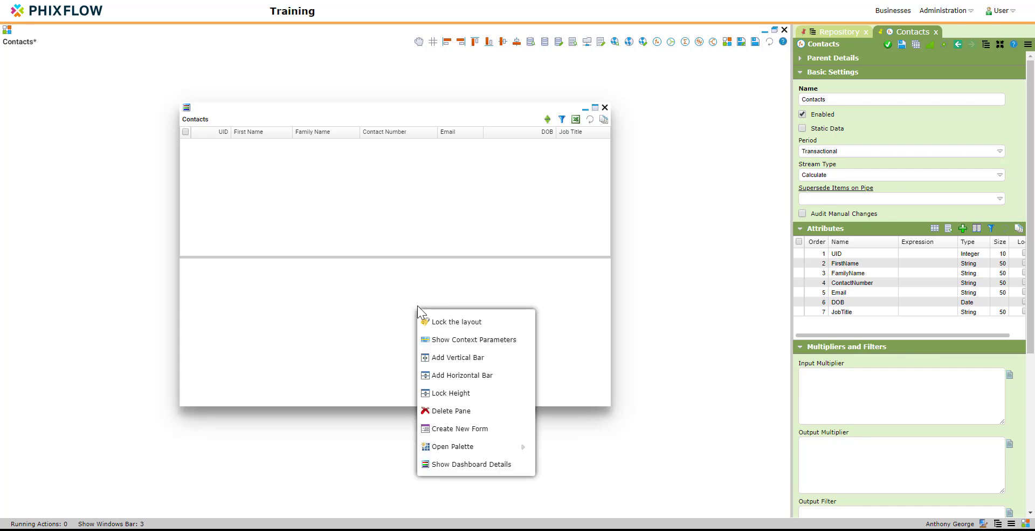
# Create a form named 'ContactDetails' in the lower pane and save it
pyautogui.click(463, 434)
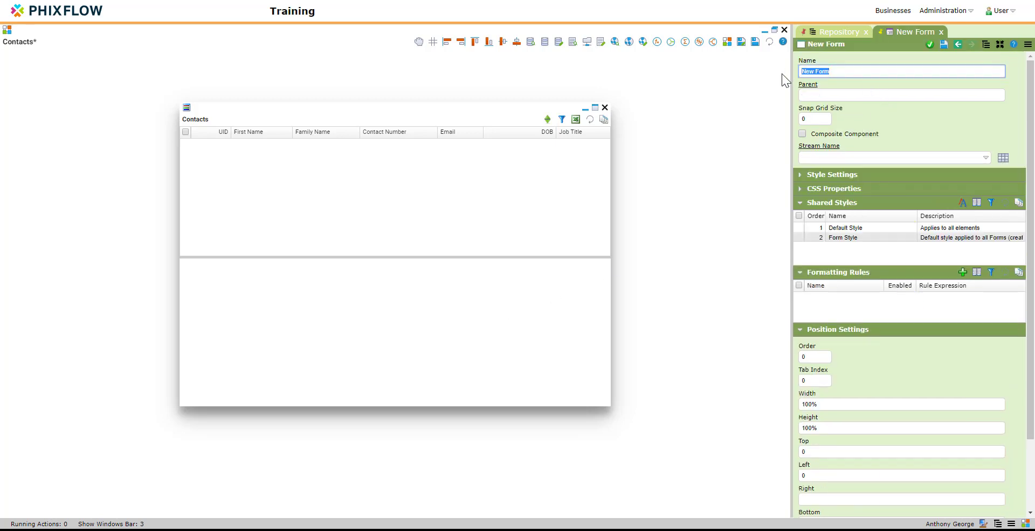
pyautogui.write('ContactDetails')
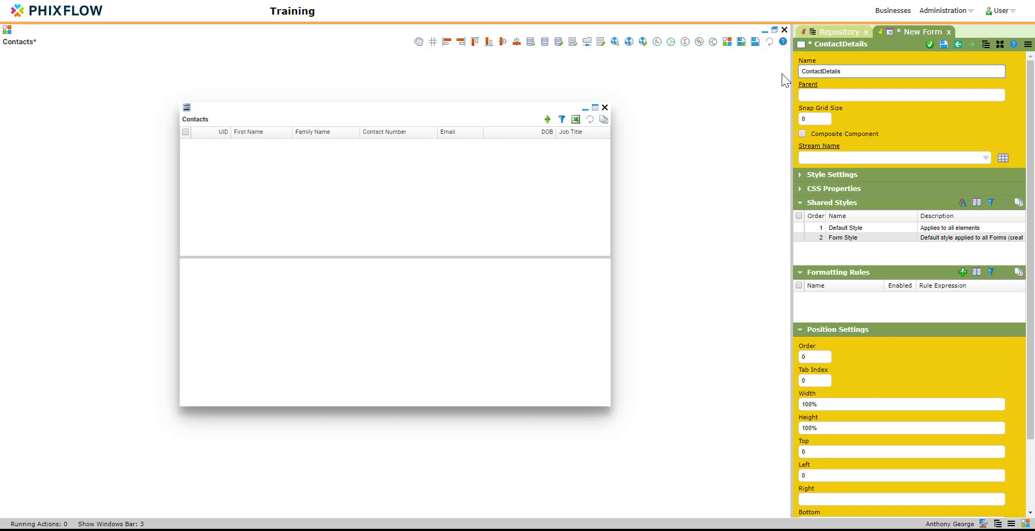
pyautogui.click(944, 44)
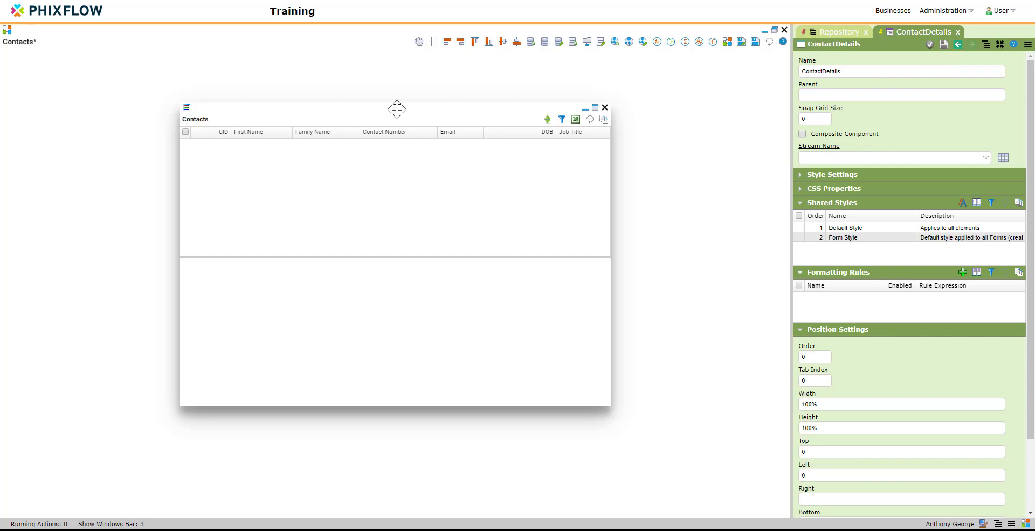
pyautogui.moveTo(397, 109); pyautogui.dragTo(405, 208)
pyautogui.click(376, 176)
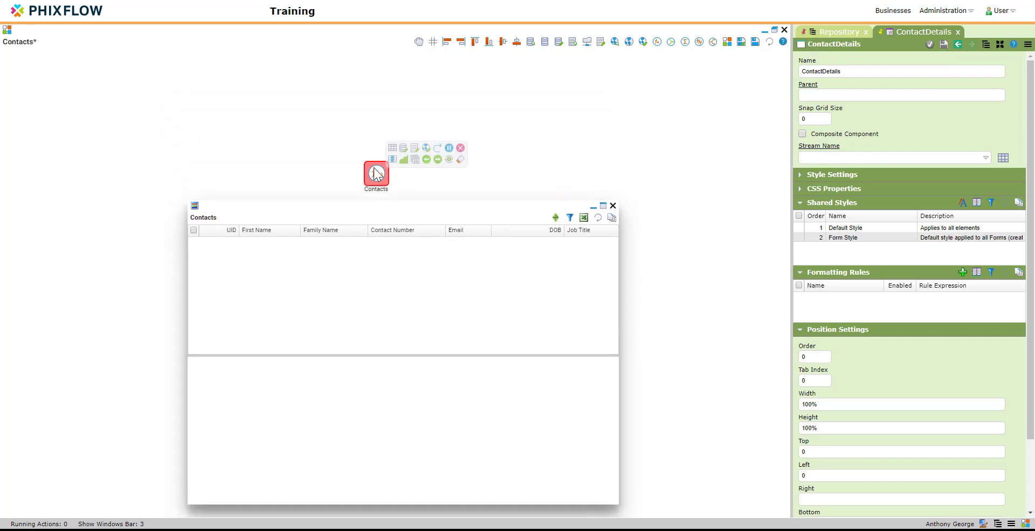
# Drag all seven Contacts attributes onto the form and enlarge the window to reveal Job Title
pyautogui.moveTo(424, 207); pyautogui.dragTo(425, 114)
pyautogui.click(800, 242)
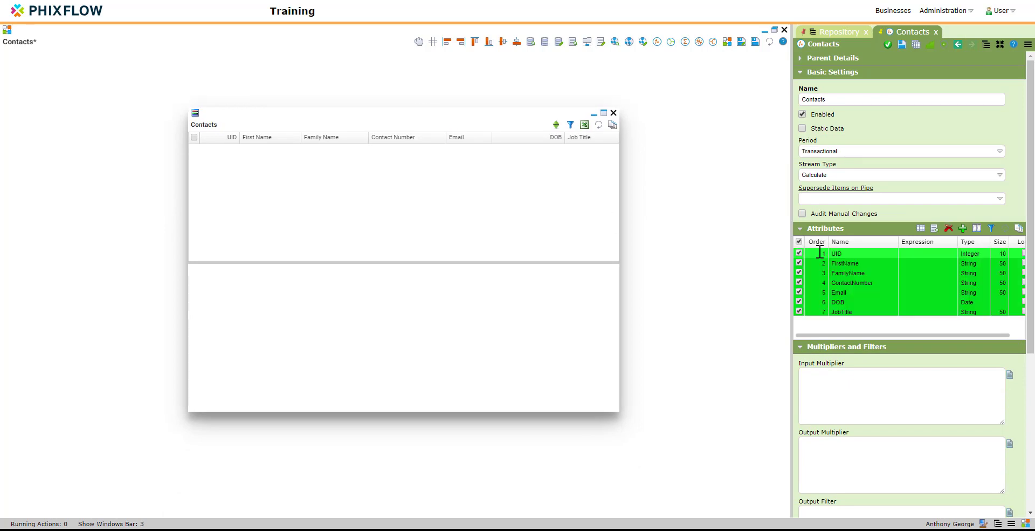
pyautogui.moveTo(844, 254); pyautogui.dragTo(367, 313)
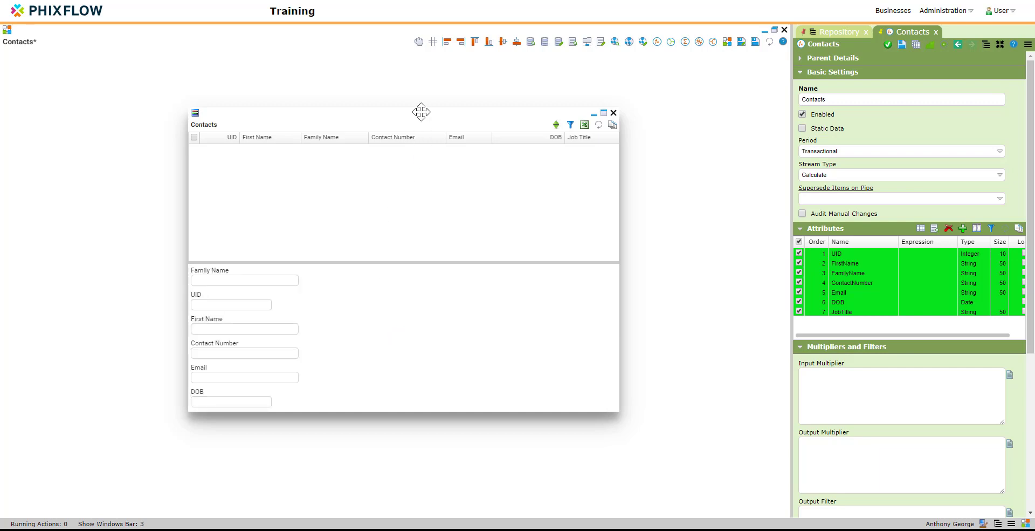
pyautogui.moveTo(422, 111); pyautogui.dragTo(422, 65)
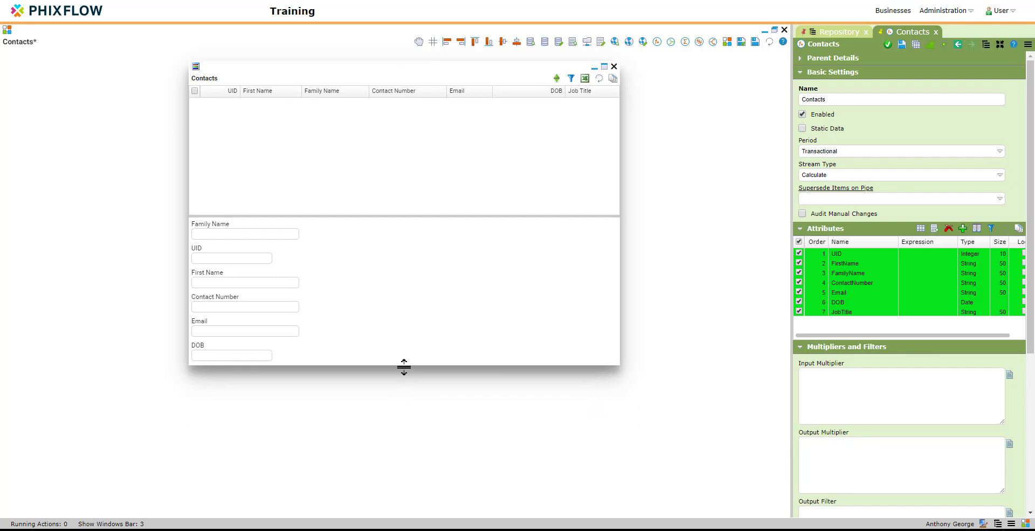
pyautogui.moveTo(404, 367); pyautogui.dragTo(409, 482)
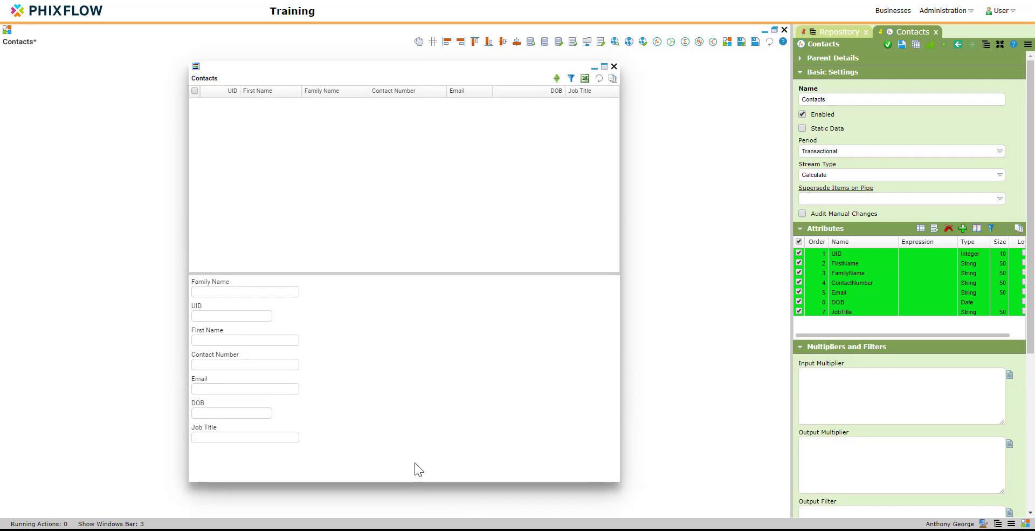
# Place a Button from the Basic Components palette on the form below Job Title
pyautogui.rightClick(430, 421)
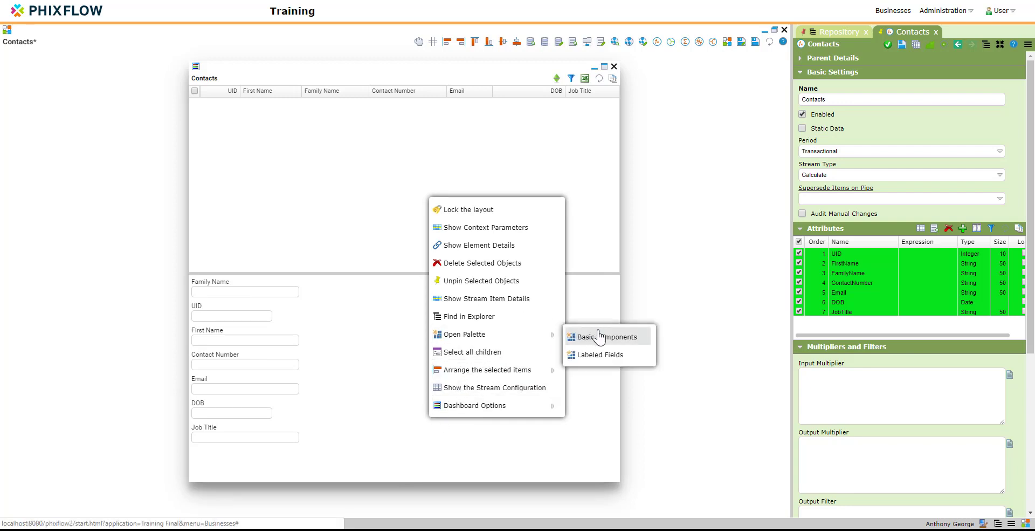
pyautogui.click(585, 336)
pyautogui.moveTo(653, 84); pyautogui.dragTo(253, 453)
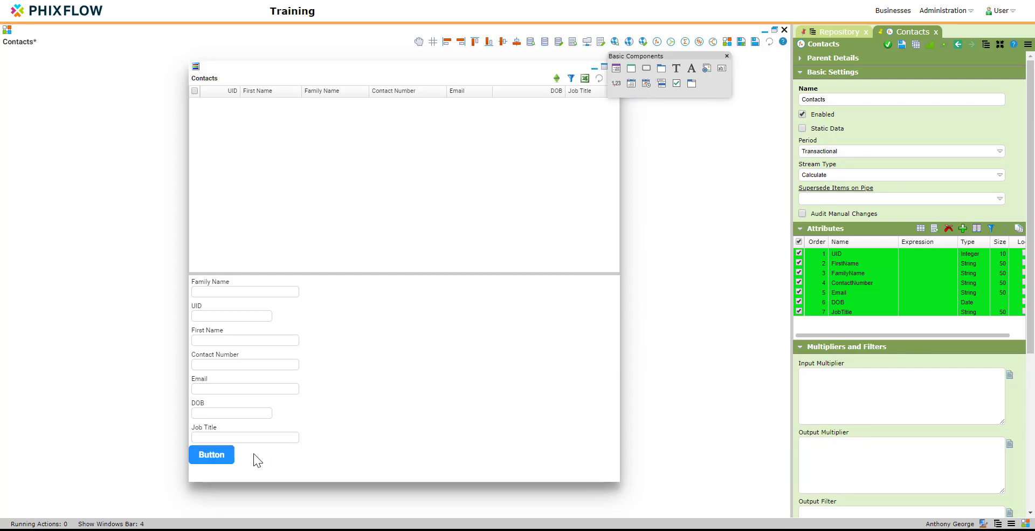
# Rename the button 'Add Contact' and set its Action Type to Insert
pyautogui.click(220, 455)
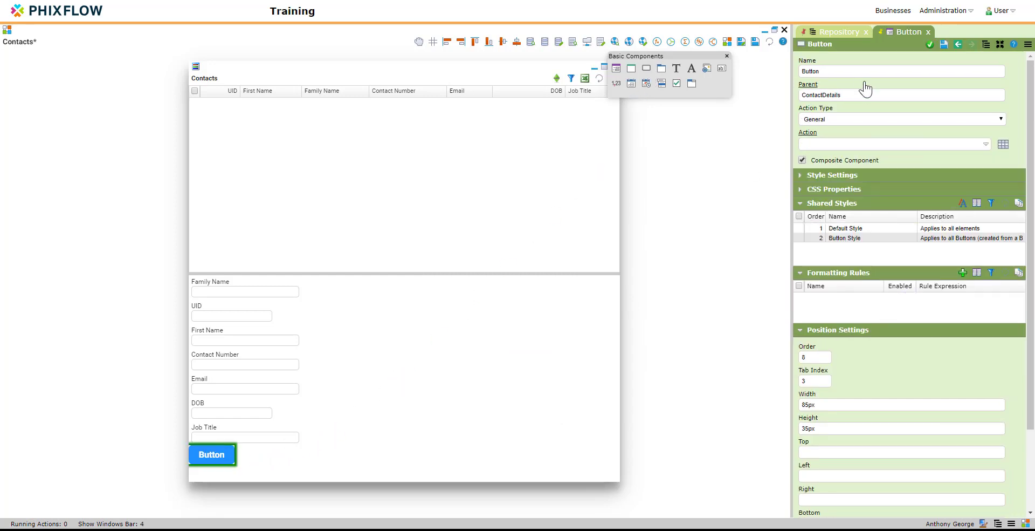
pyautogui.moveTo(851, 70); pyautogui.dragTo(789, 69)
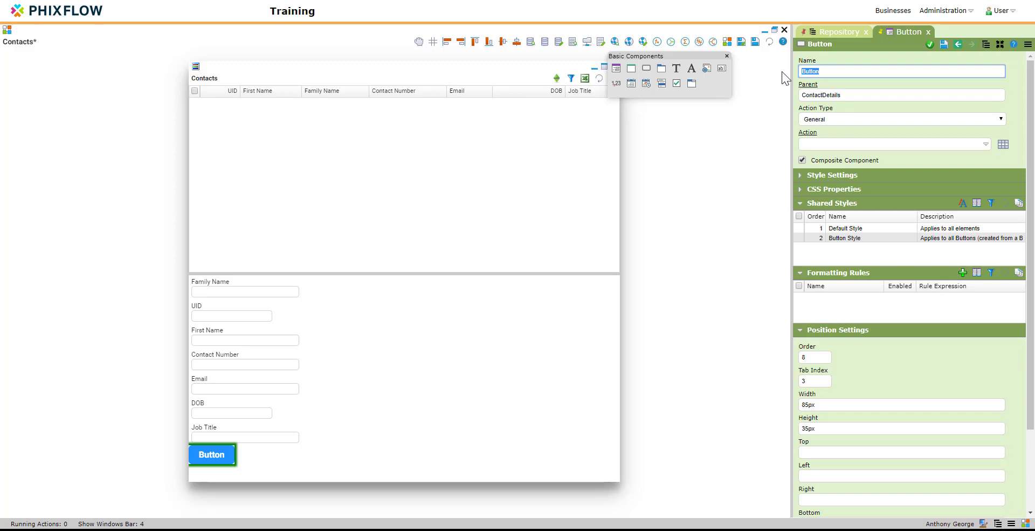
pyautogui.write('Add C')
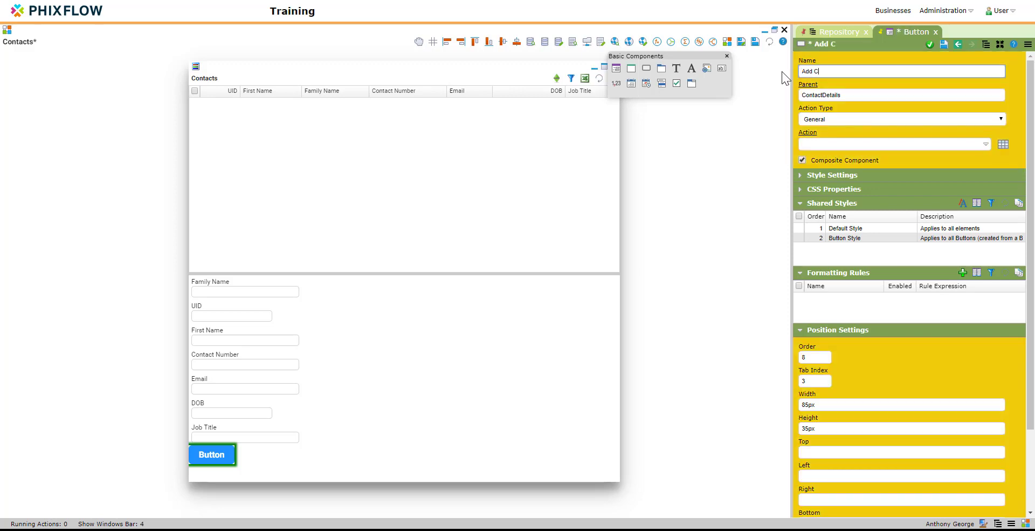
pyautogui.write('ontact')
pyautogui.click(943, 48)
pyautogui.click(850, 120)
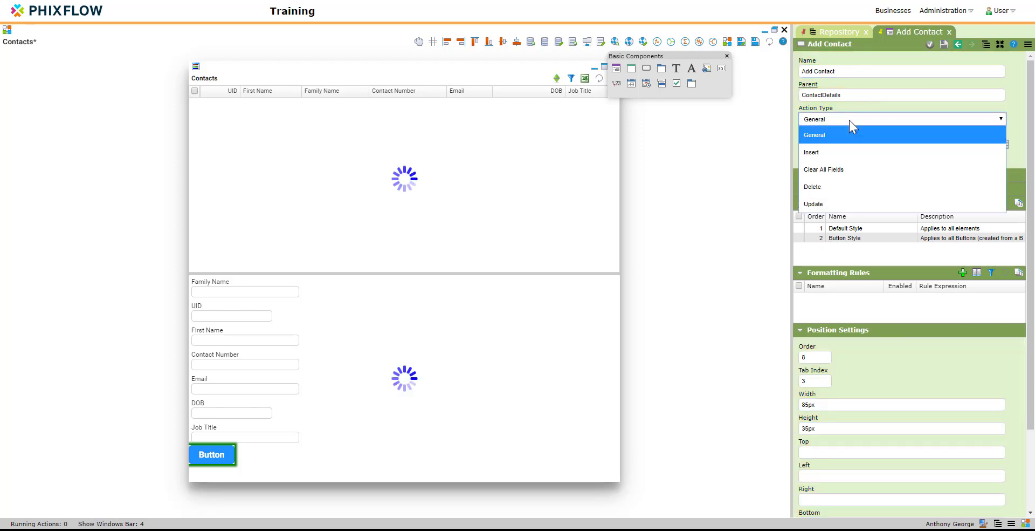
pyautogui.click(833, 151)
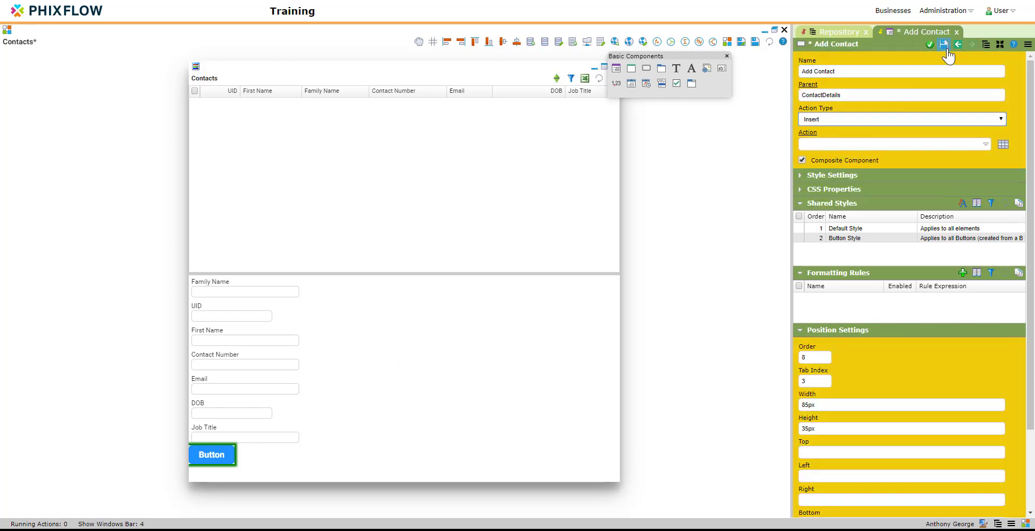
pyautogui.click(943, 47)
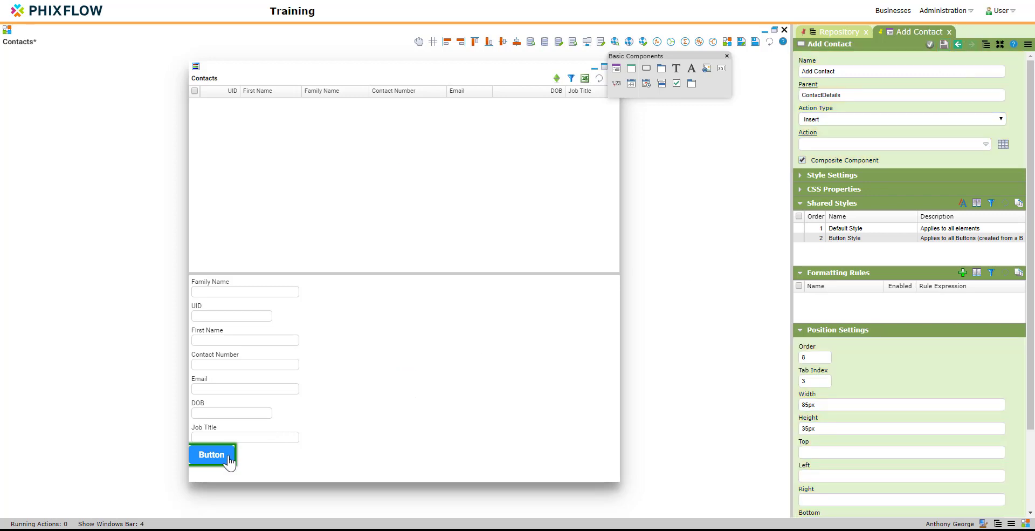
pyautogui.click(210, 455)
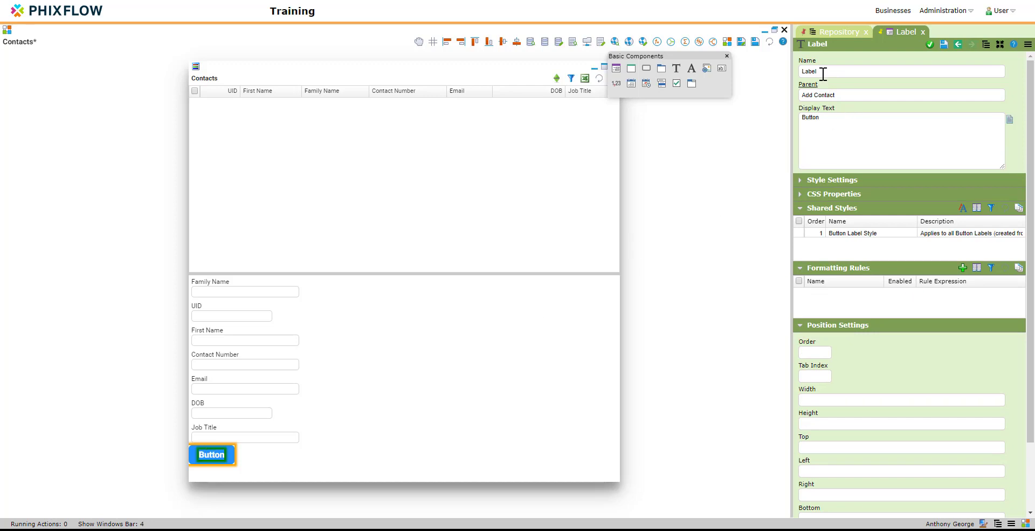
# Set the label's Display Text to 'Add', drop a second Button below it, and raise the form
pyautogui.doubleClick(809, 118)
pyautogui.write('Add')
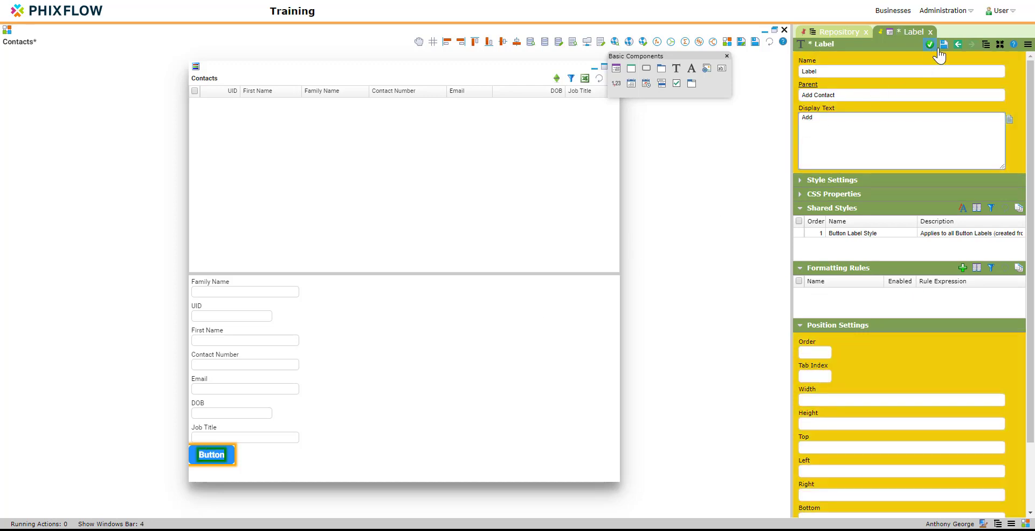
pyautogui.click(943, 45)
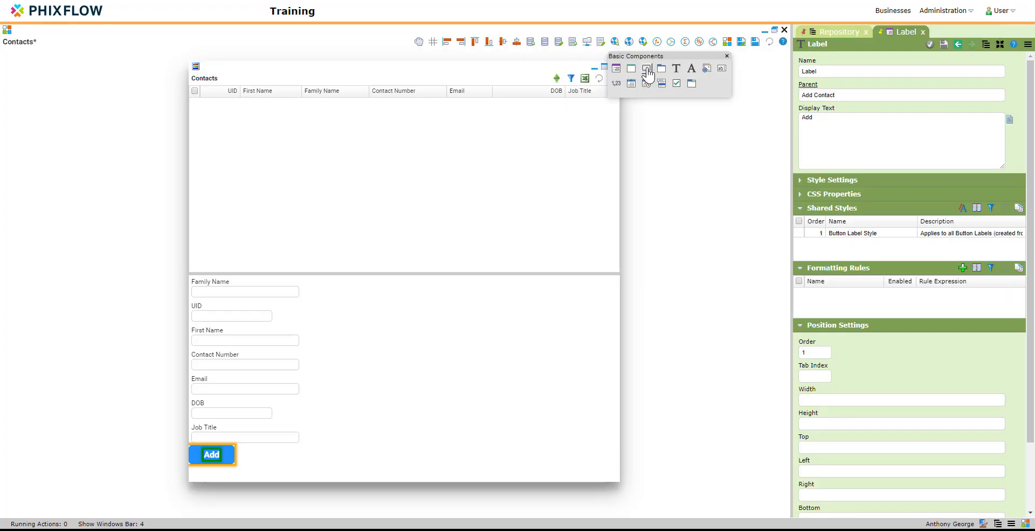
pyautogui.moveTo(646, 69); pyautogui.dragTo(277, 455)
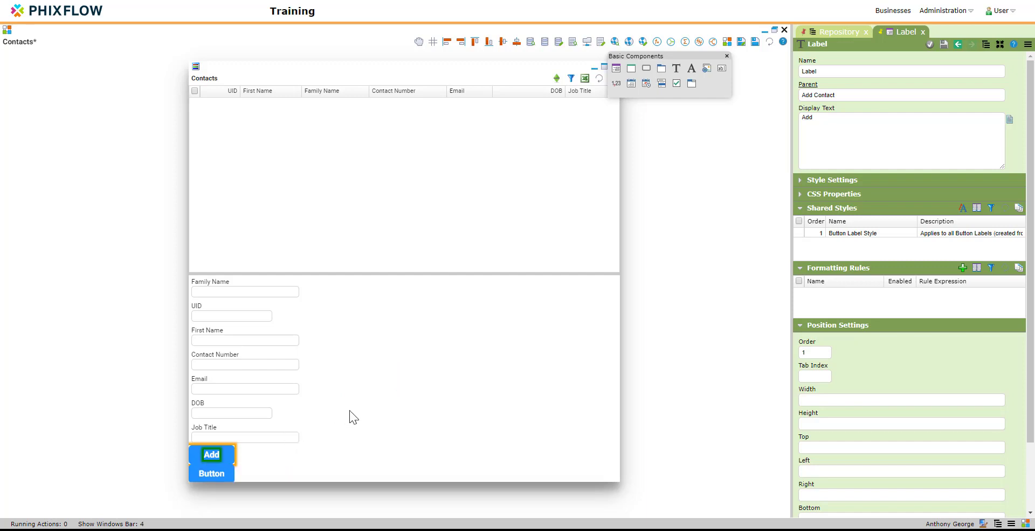
pyautogui.moveTo(413, 273); pyautogui.dragTo(412, 209)
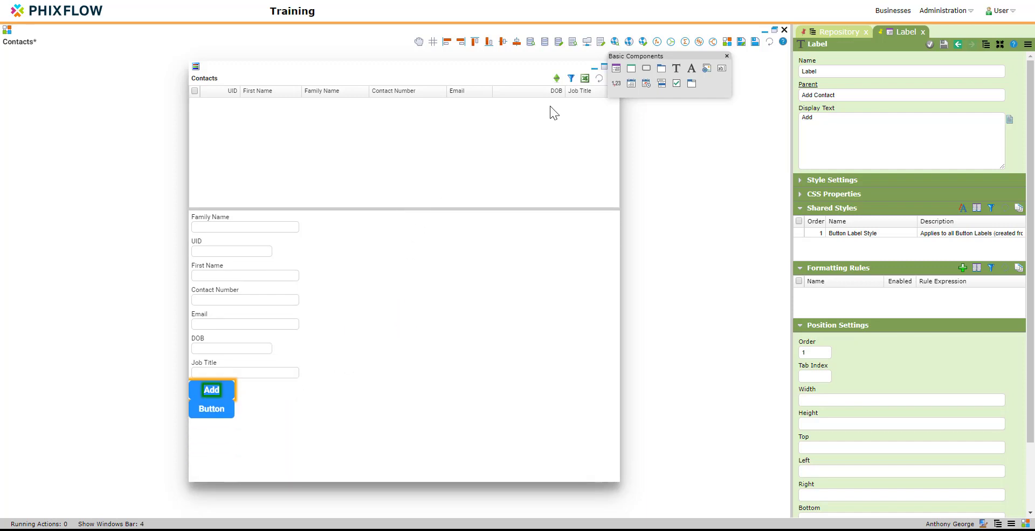
# Rename the second button 'Update Contact' with Action Type Update
pyautogui.click(205, 409)
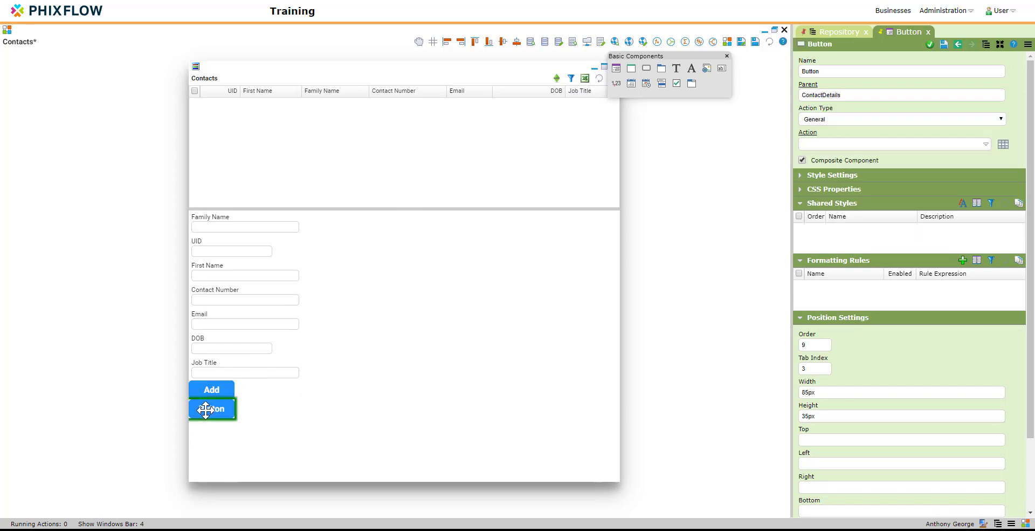
pyautogui.click(827, 71)
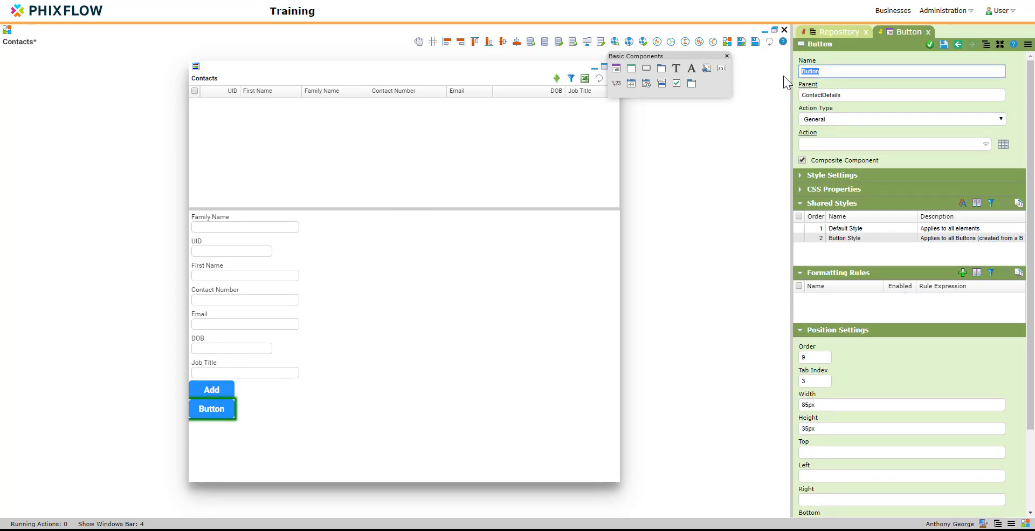
pyautogui.write('Update ')
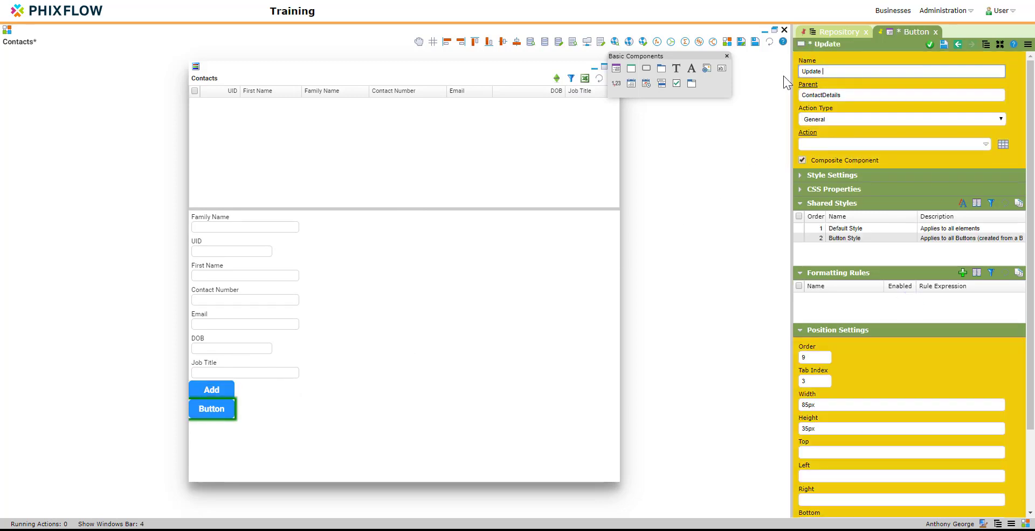
pyautogui.write('Contact')
pyautogui.click(844, 120)
pyautogui.click(835, 204)
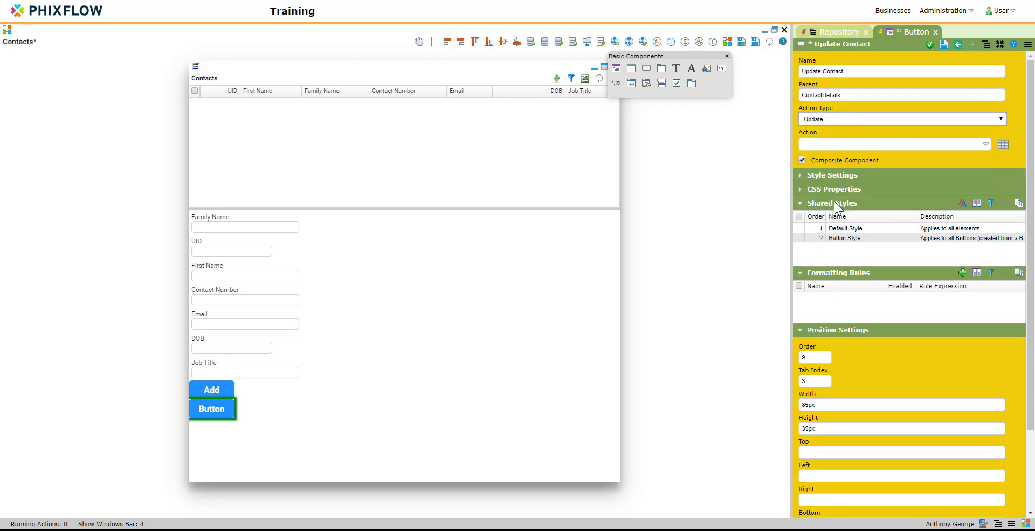
pyautogui.click(944, 45)
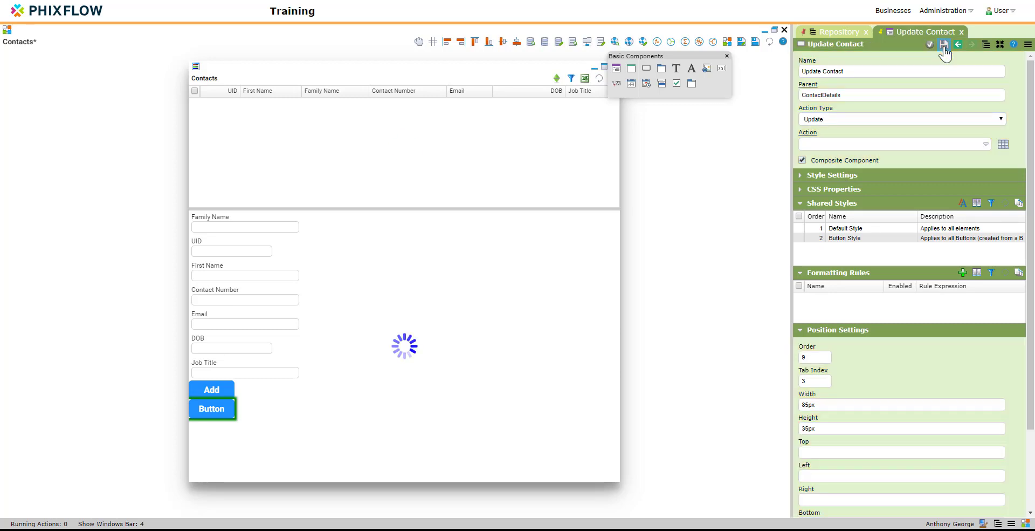
pyautogui.click(930, 44)
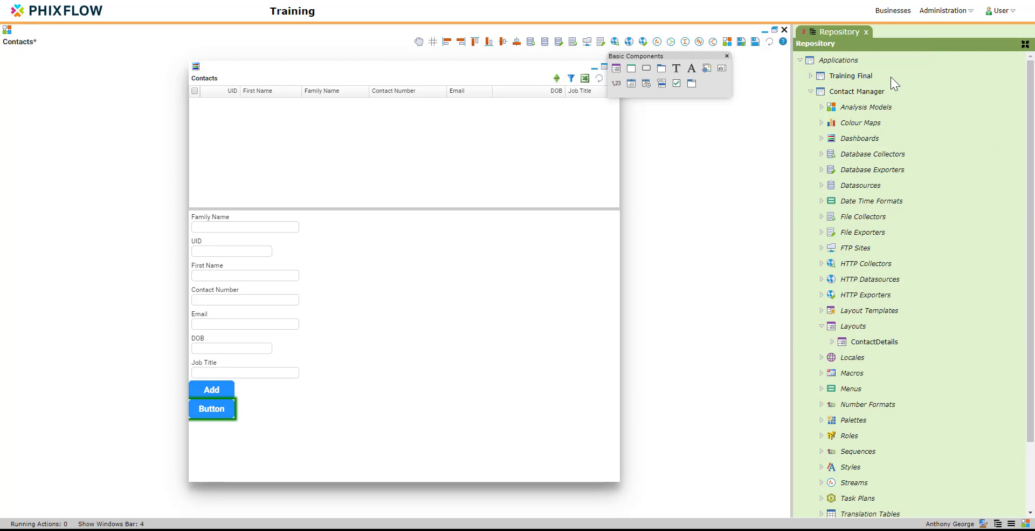
# Change its label text to 'Update' and drop a third Button beneath it
pyautogui.doubleClick(213, 409)
pyautogui.moveTo(837, 130); pyautogui.dragTo(771, 123)
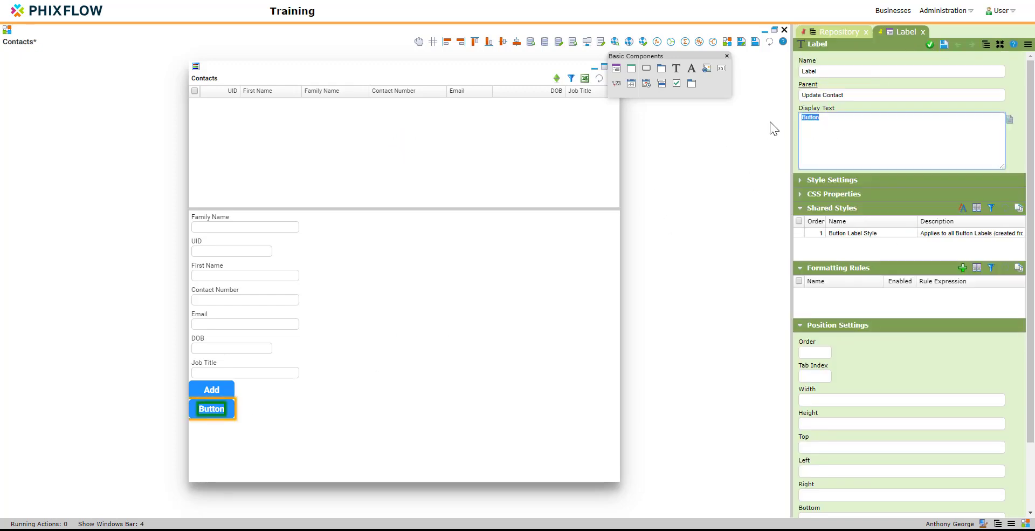
pyautogui.write('Update')
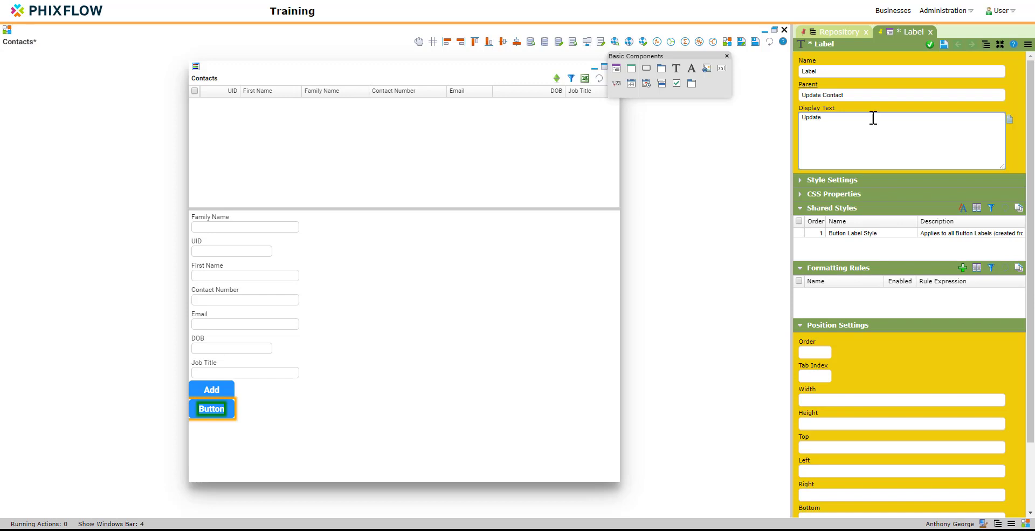
pyautogui.click(931, 45)
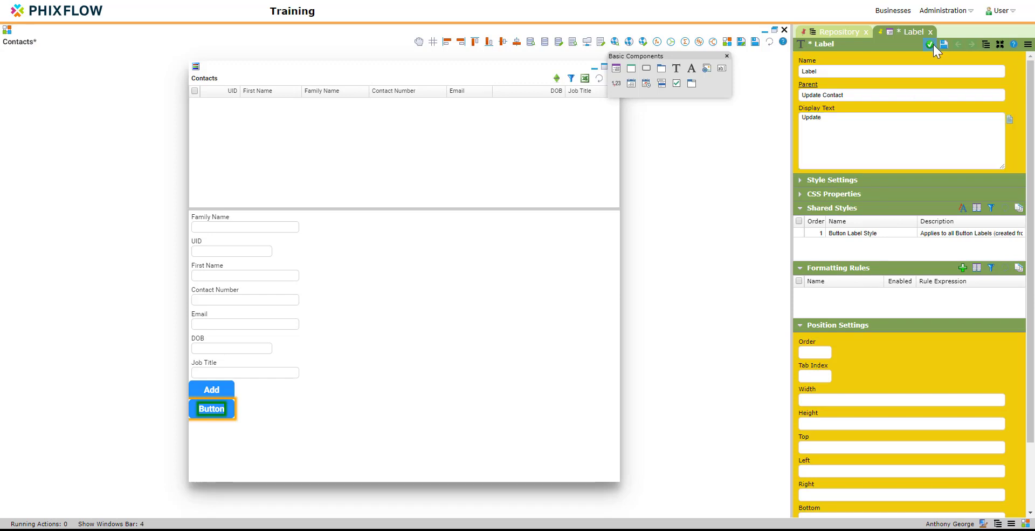
pyautogui.moveTo(647, 70); pyautogui.dragTo(222, 430)
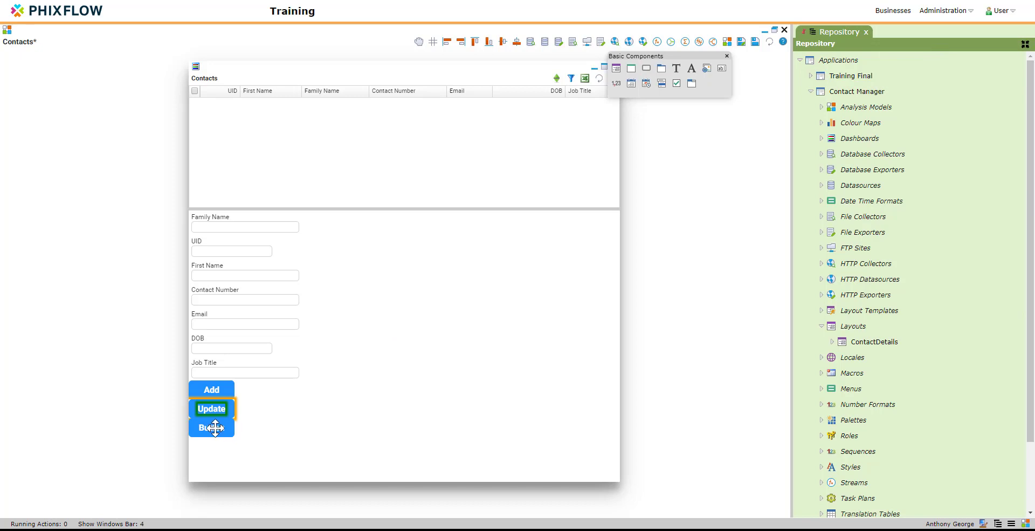
# Rename the third button 'Delete Contact' with Action Type Delete
pyautogui.click(217, 427)
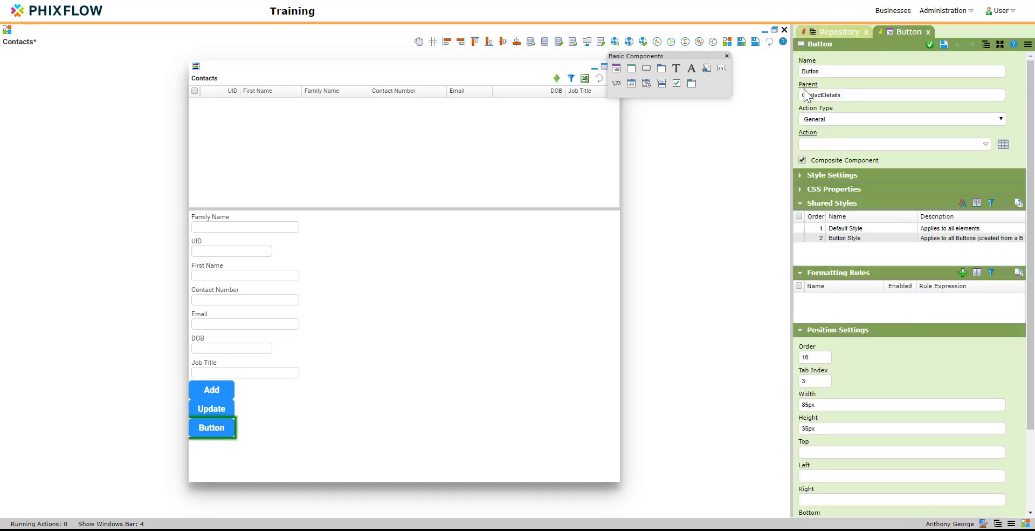
pyautogui.moveTo(837, 72); pyautogui.dragTo(783, 71)
pyautogui.write('Delet')
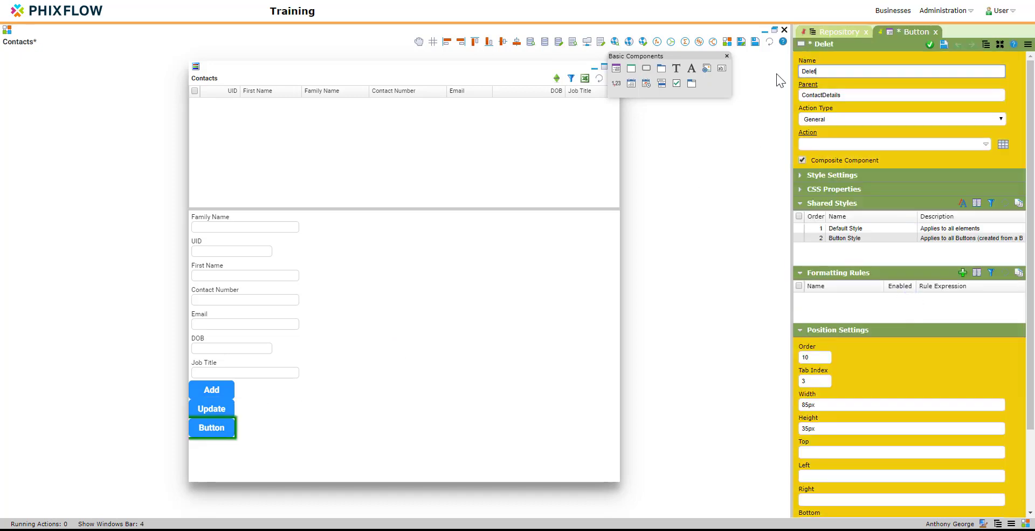
pyautogui.write('e')
pyautogui.write(' Contact')
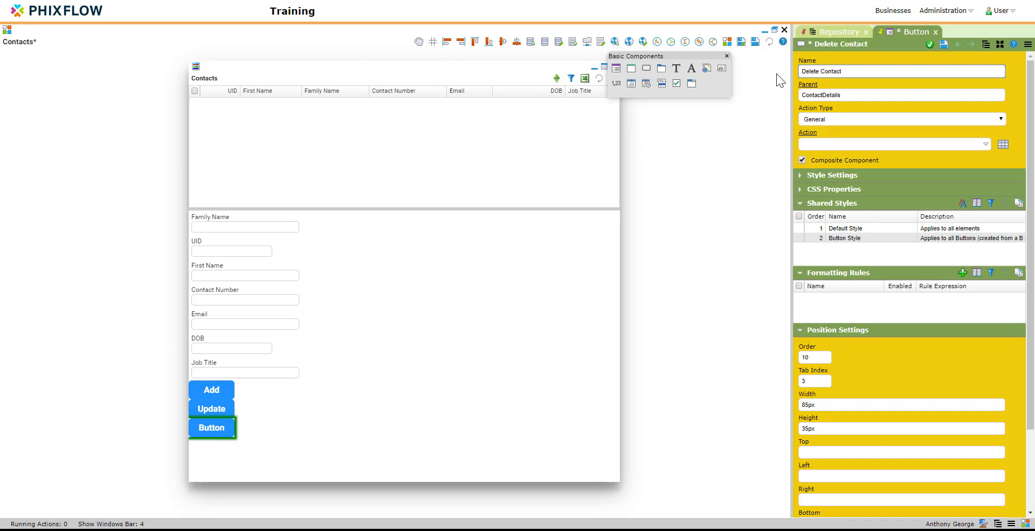
pyautogui.click(849, 118)
pyautogui.click(831, 183)
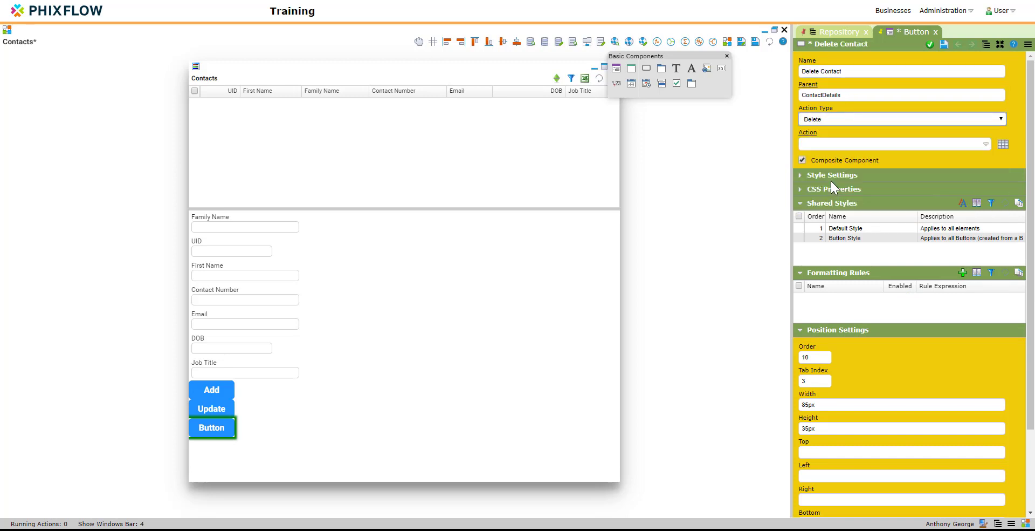
pyautogui.click(929, 46)
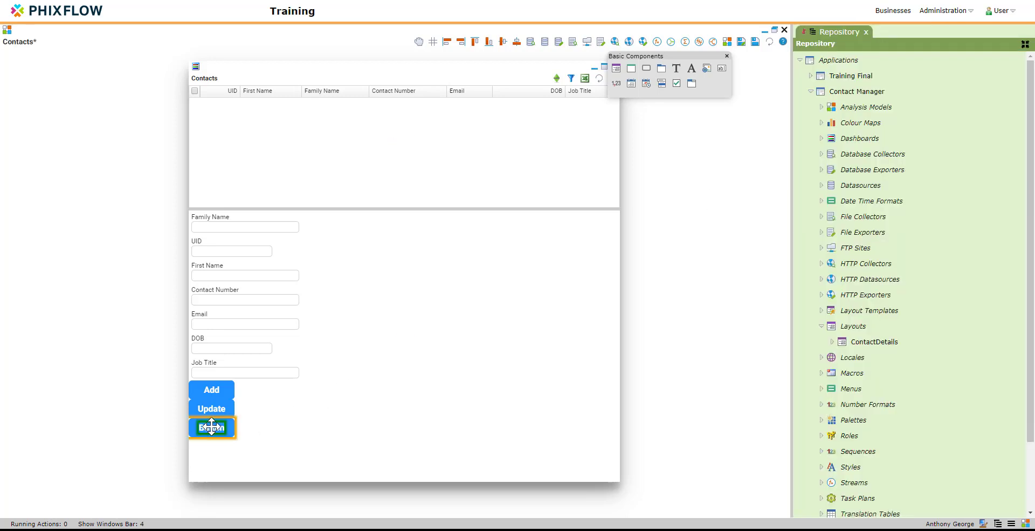
# Change the third button's label Display Text to 'Delete'
pyautogui.doubleClick(211, 428)
pyautogui.moveTo(825, 120); pyautogui.dragTo(781, 126)
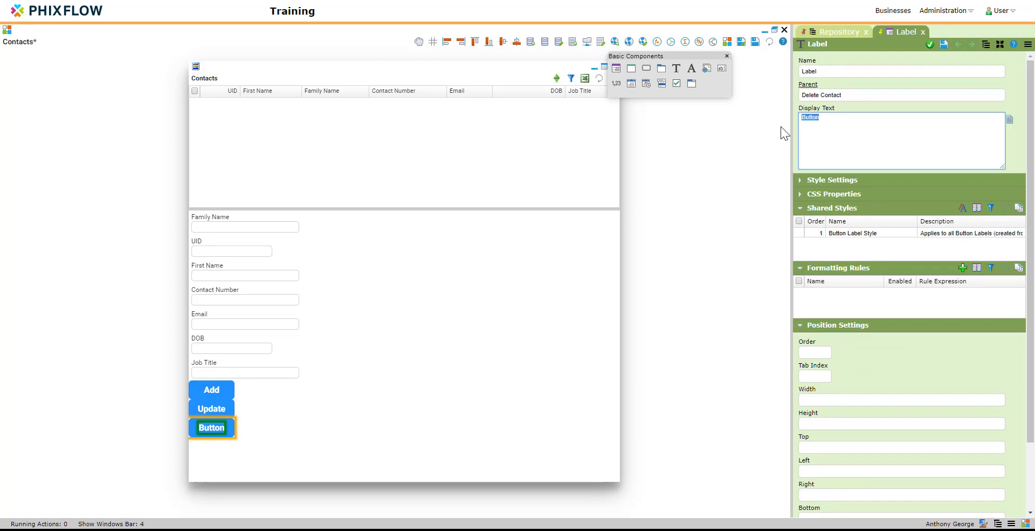
pyautogui.write('Delete')
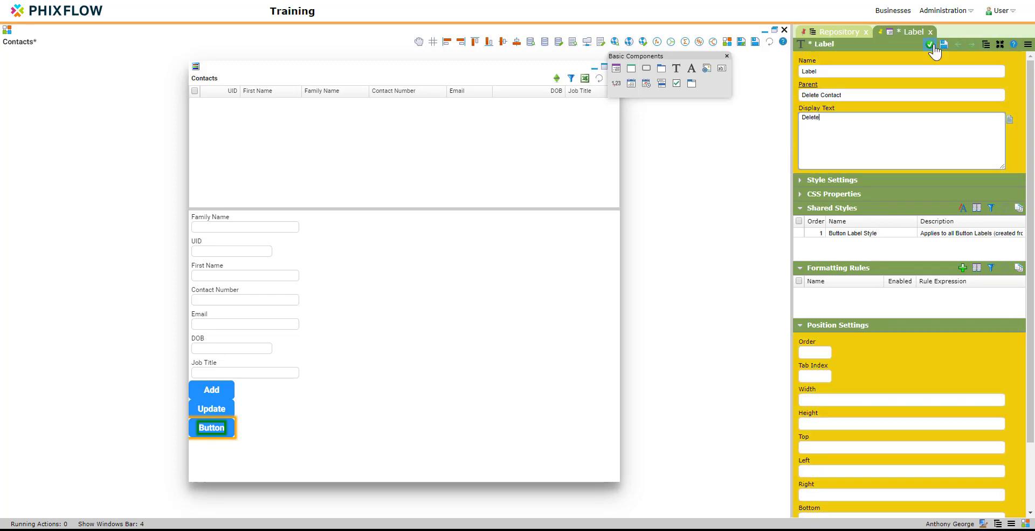
pyautogui.click(930, 46)
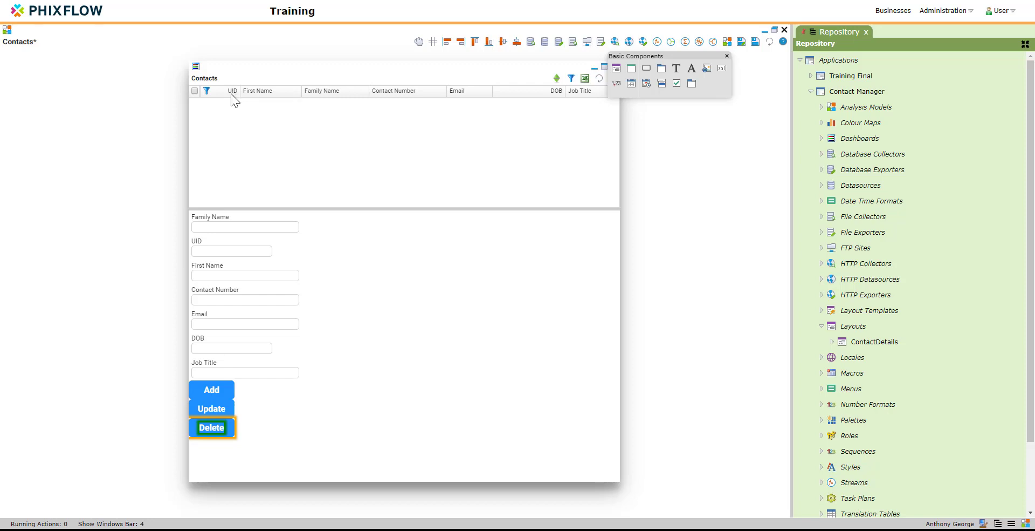
# Drag the grid's UID column onto the form and confirm the Contacts_UID background filter
pyautogui.moveTo(400, 330); pyautogui.dragTo(399, 330)
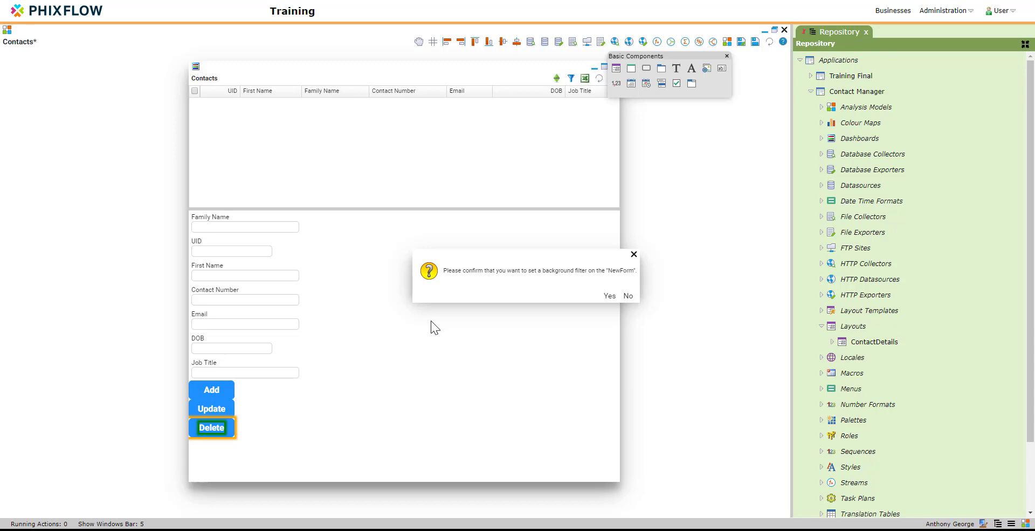
pyautogui.click(609, 295)
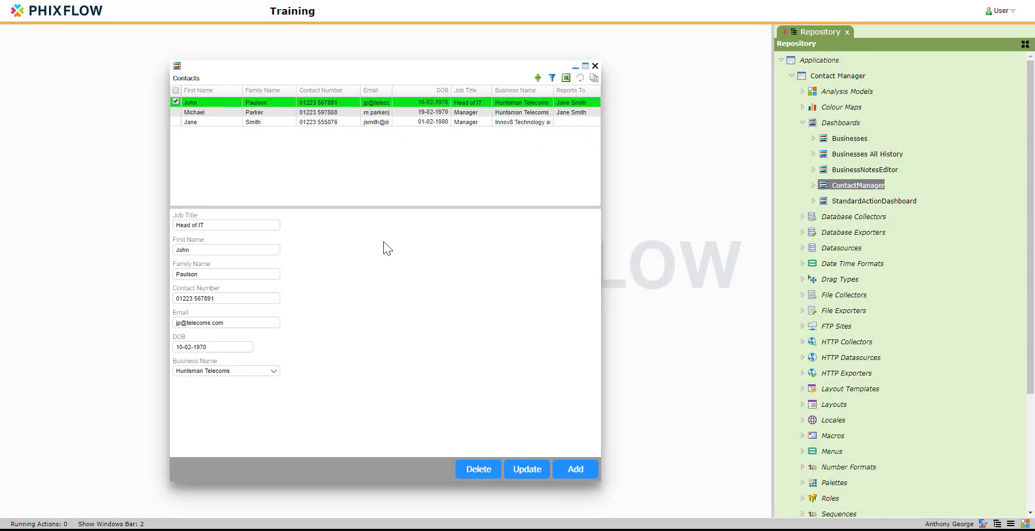
pyautogui.rightClick(383, 243)
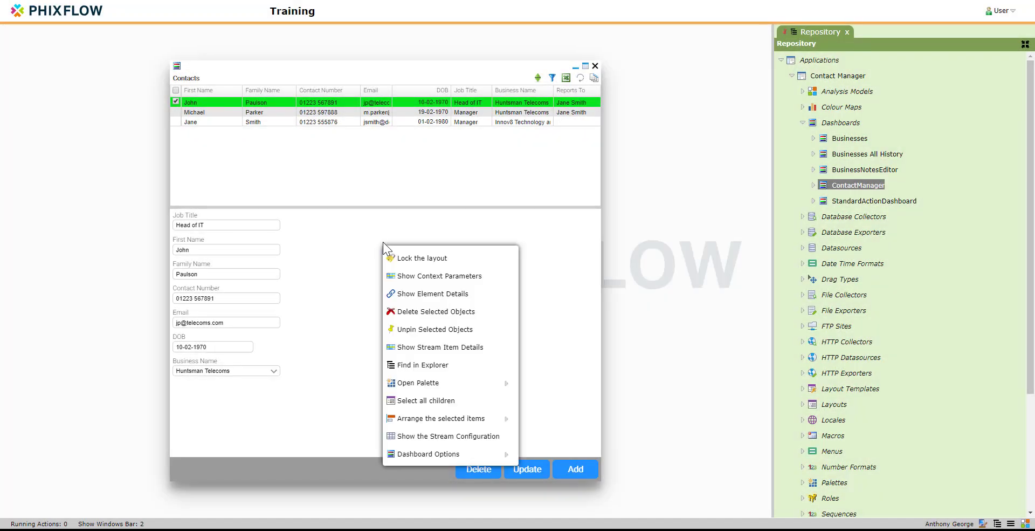
pyautogui.click(413, 294)
pyautogui.click(875, 350)
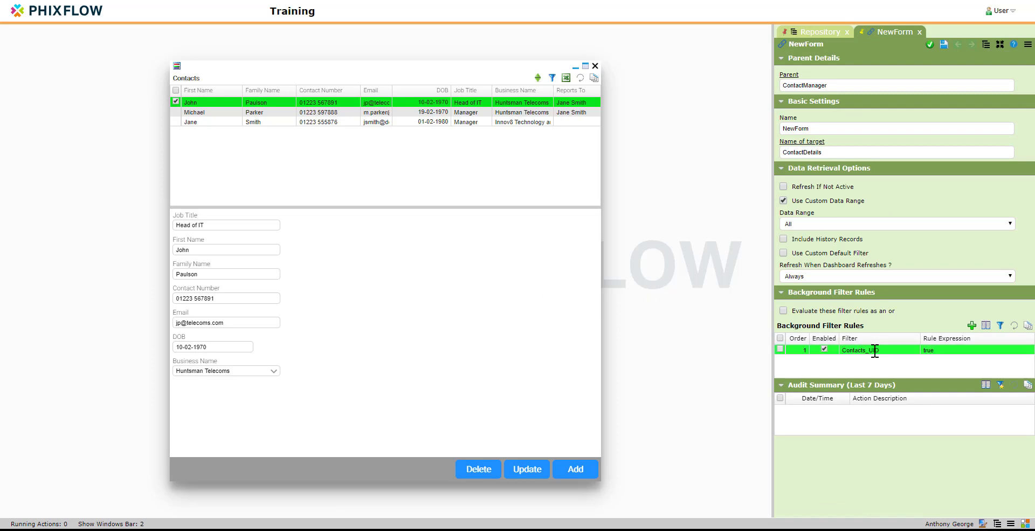
pyautogui.doubleClick(877, 350)
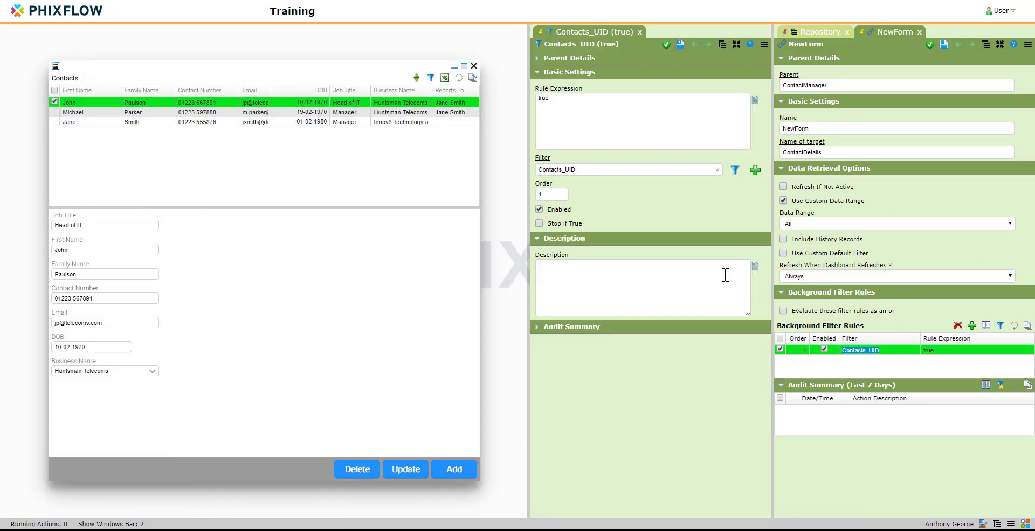
pyautogui.click(541, 158)
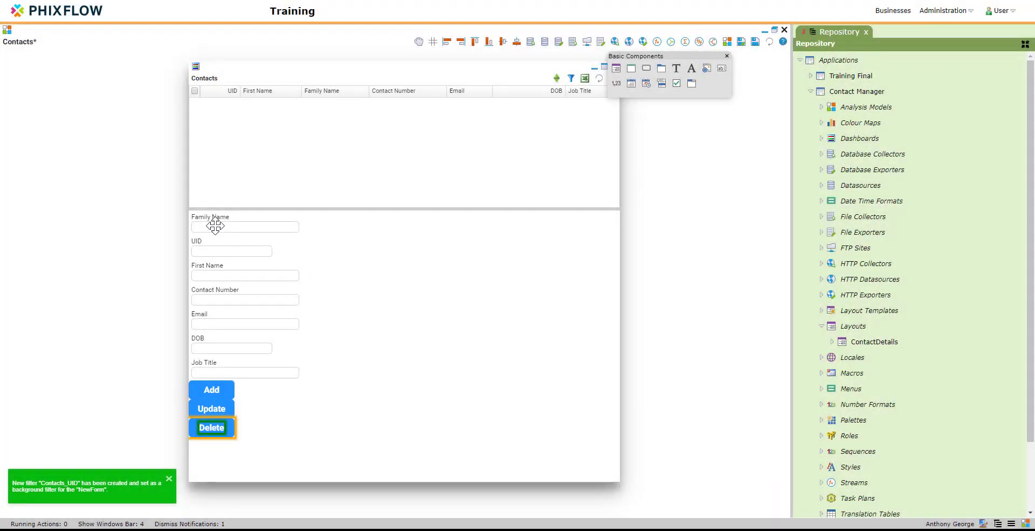
# Move Family Name below First Name and Job Title directly below UID
pyautogui.click(216, 227)
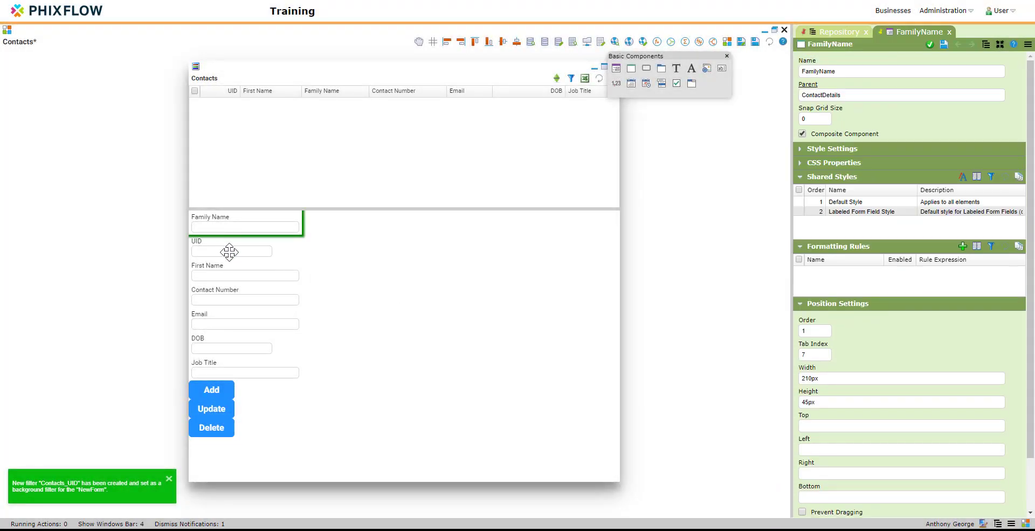
pyautogui.moveTo(256, 225); pyautogui.dragTo(268, 300)
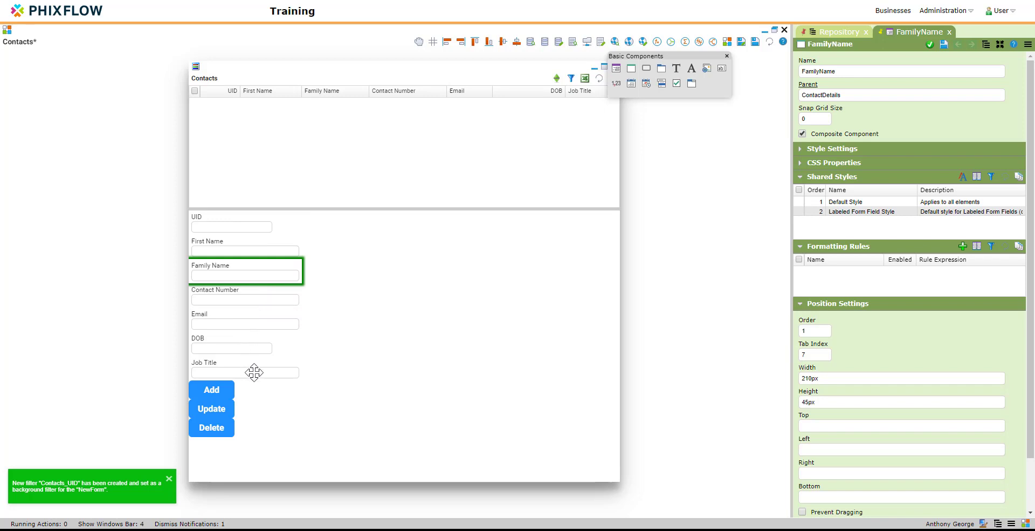
pyautogui.moveTo(254, 372)
pyautogui.mouseDown()
pyautogui.moveTo(247, 320)
pyautogui.moveTo(260, 370)
pyautogui.mouseUp()
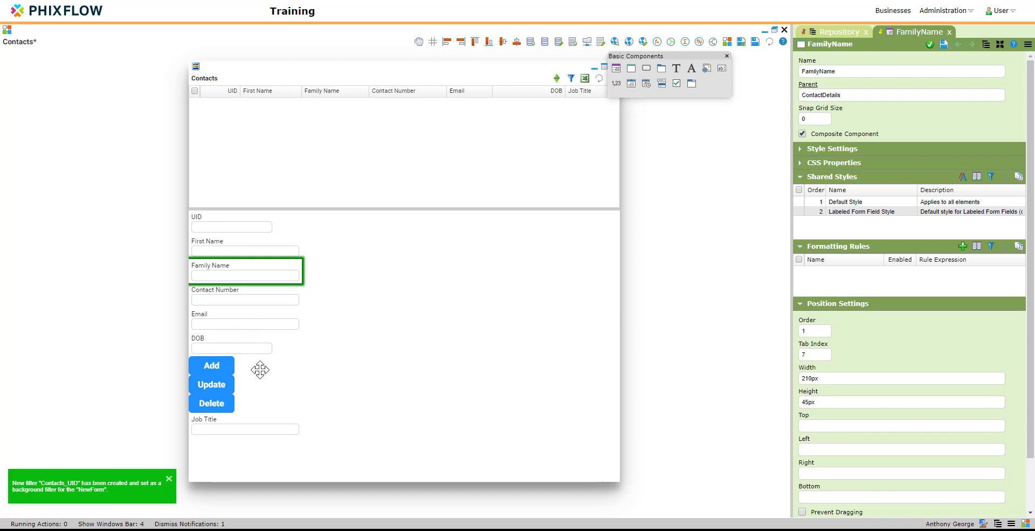
pyautogui.moveTo(257, 419); pyautogui.dragTo(247, 246)
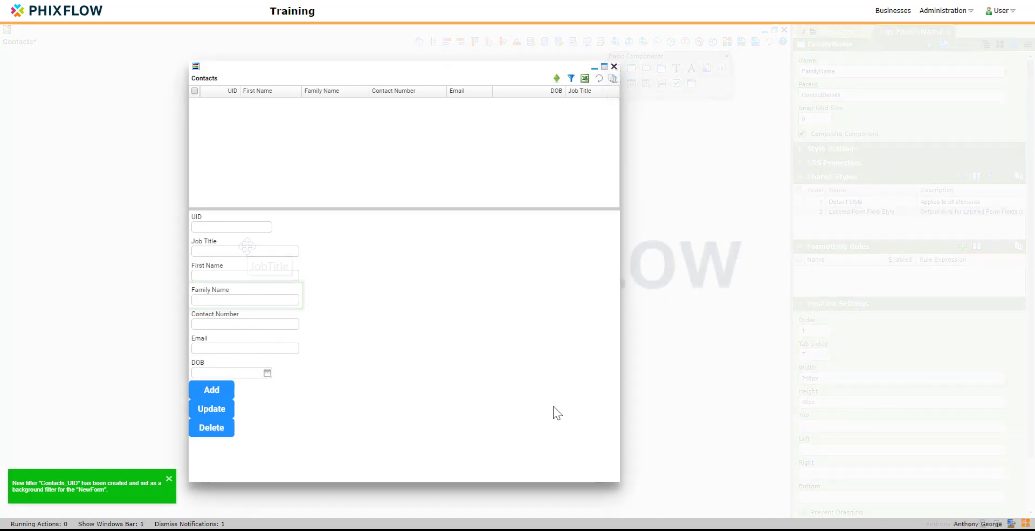
# Enter job title Manager plus the contact's first name, family name, phone number and e-mail
pyautogui.write('Manager')
pyautogui.click(244, 272)
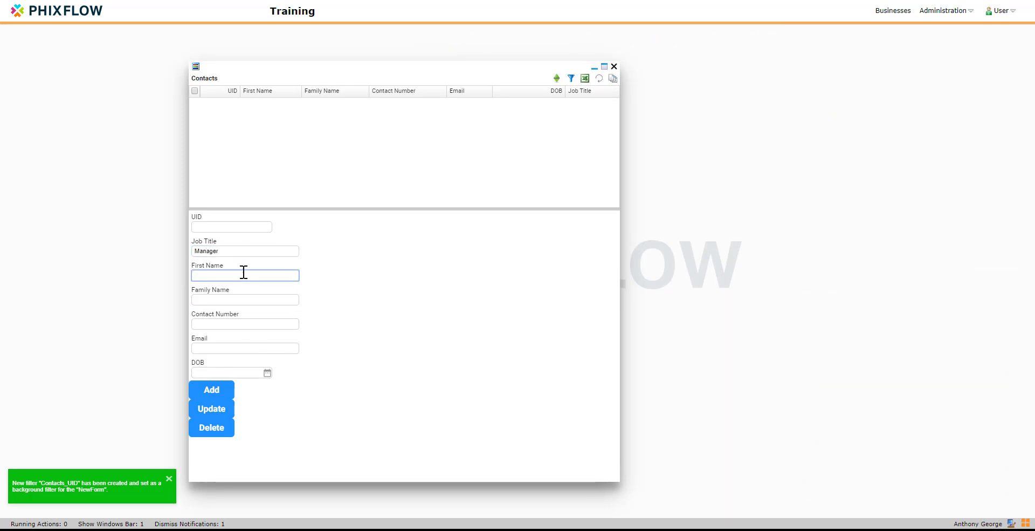
pyautogui.press('Tab')
pyautogui.click(245, 323)
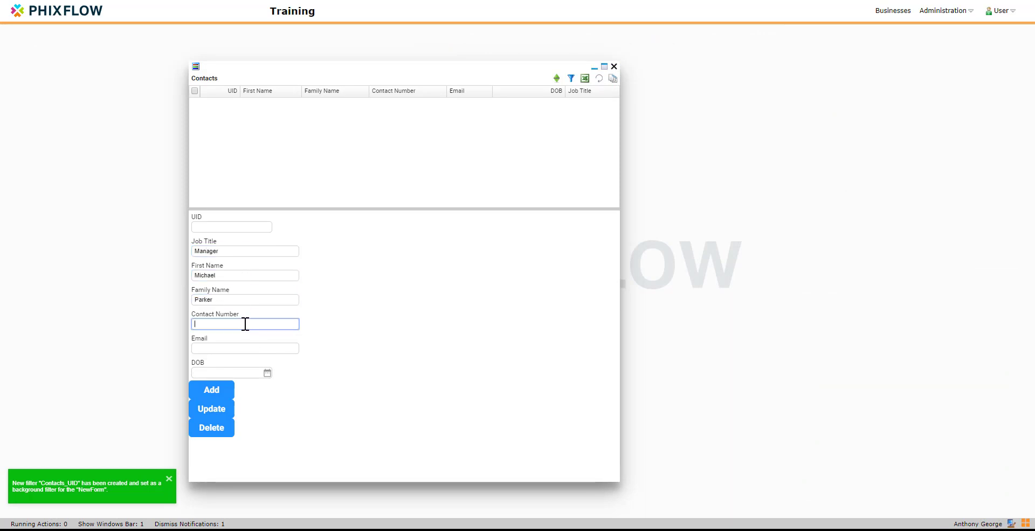
pyautogui.click(243, 347)
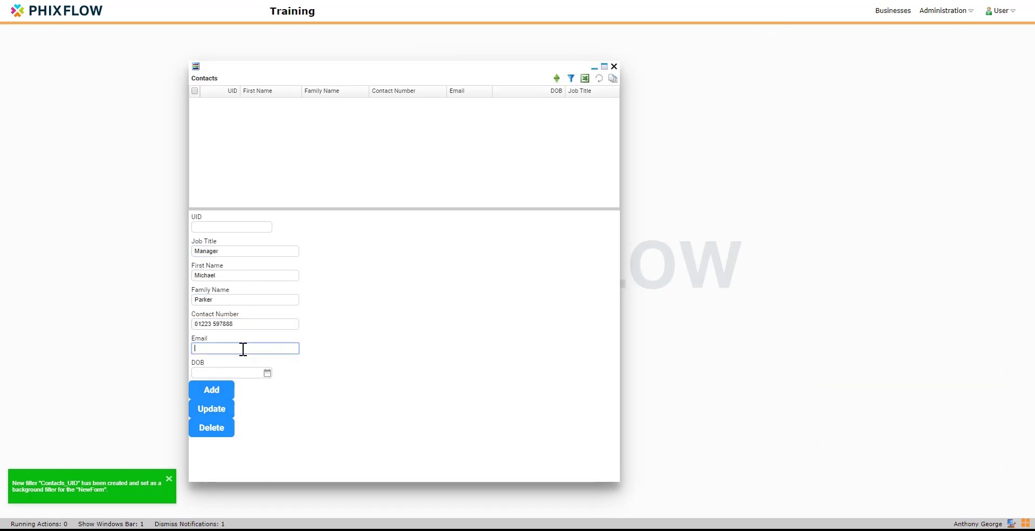
# Pick 19 February 1970 as the date of birth in the calendar
pyautogui.click(267, 372)
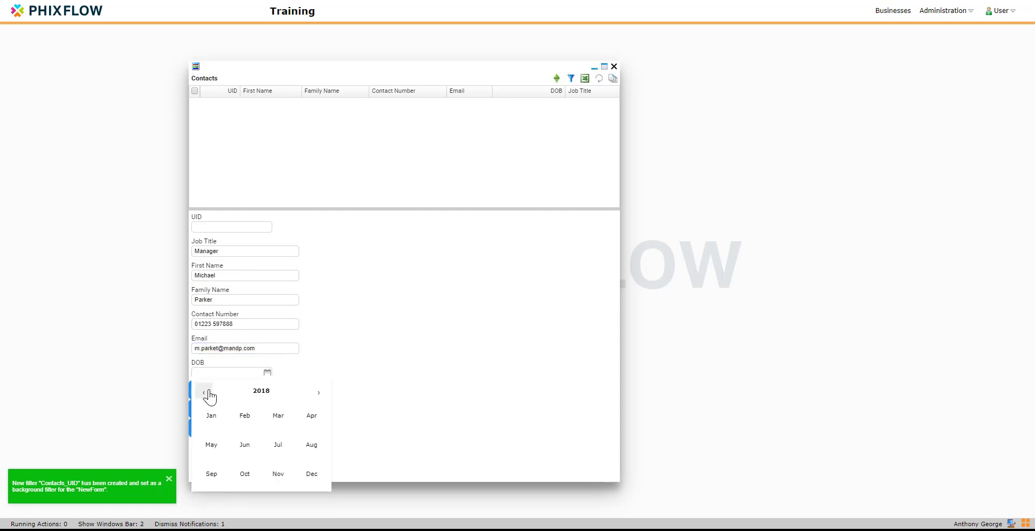
pyautogui.click(208, 392)
pyautogui.click(252, 393)
pyautogui.click(207, 393)
pyautogui.click(206, 392)
pyautogui.click(207, 392)
pyautogui.click(207, 392)
pyautogui.click(242, 416)
pyautogui.click(246, 415)
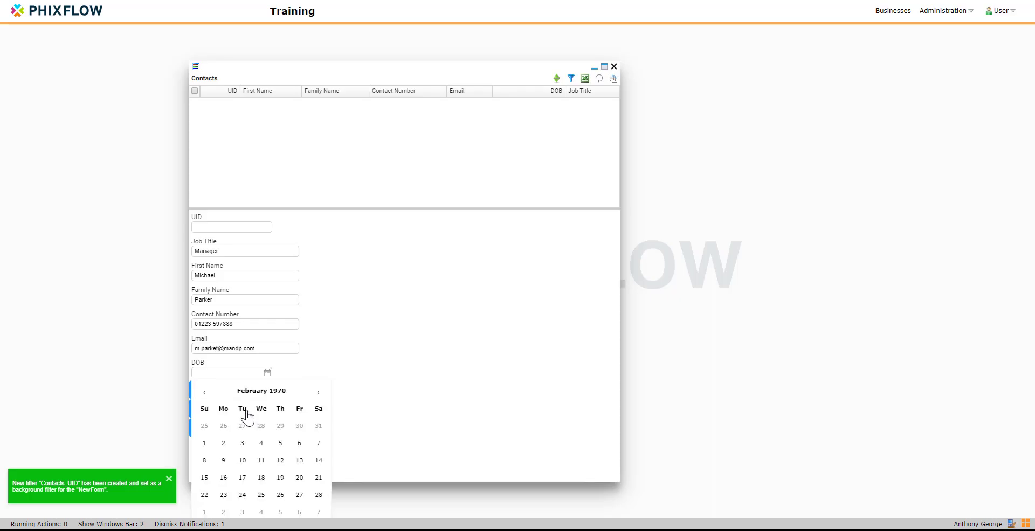
pyautogui.click(261, 478)
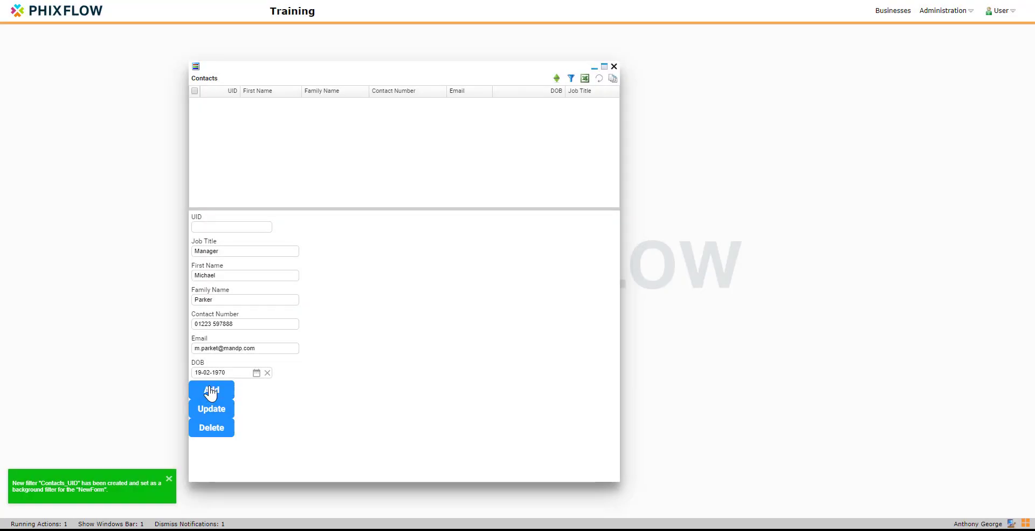